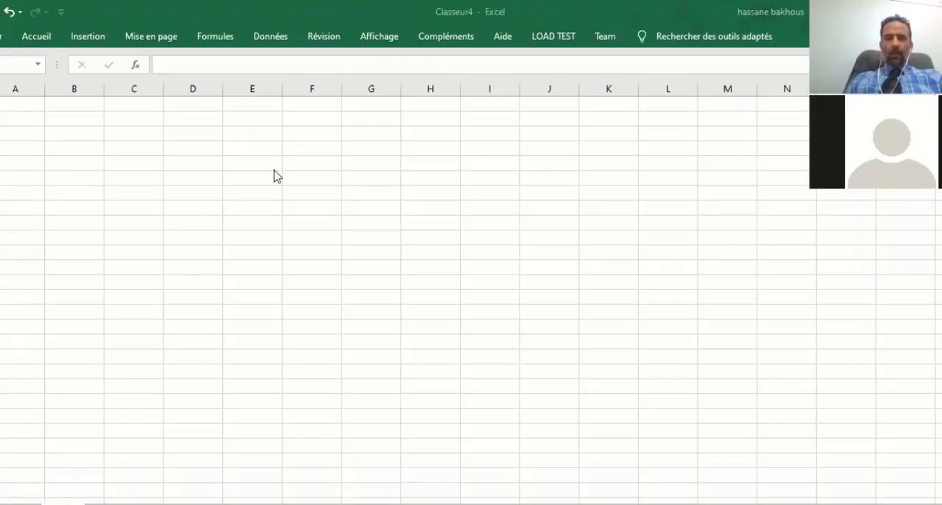
Enter the headers Code, Produit and prix side by side, starting in column D.
{"action": "left_click", "coordinate": [218, 194]}
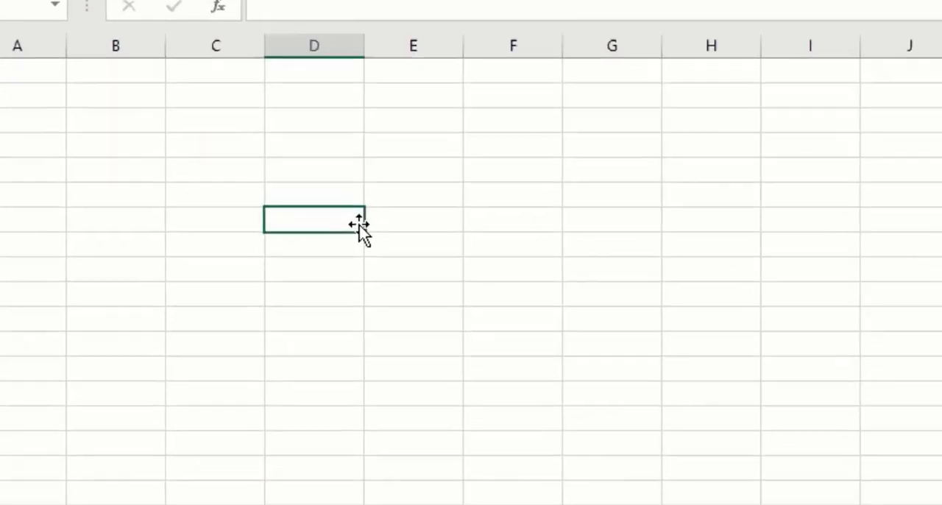
{"action": "type", "text": "Code"}
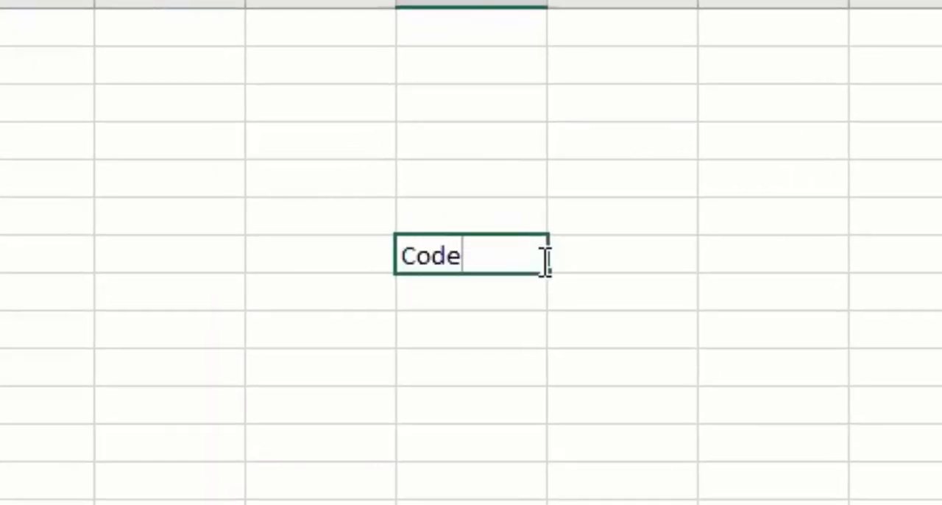
{"action": "key", "text": "Tab"}
{"action": "type", "text": "Produit"}
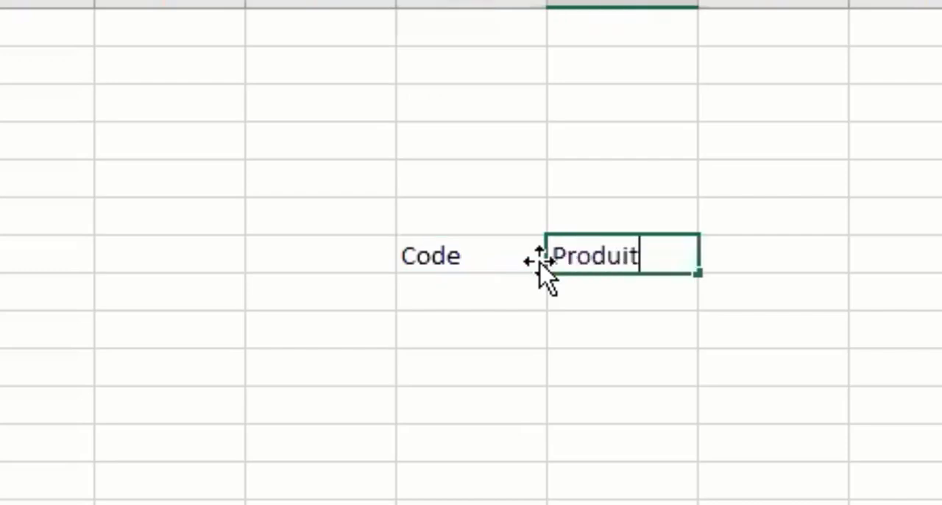
{"action": "key", "text": "Tab"}
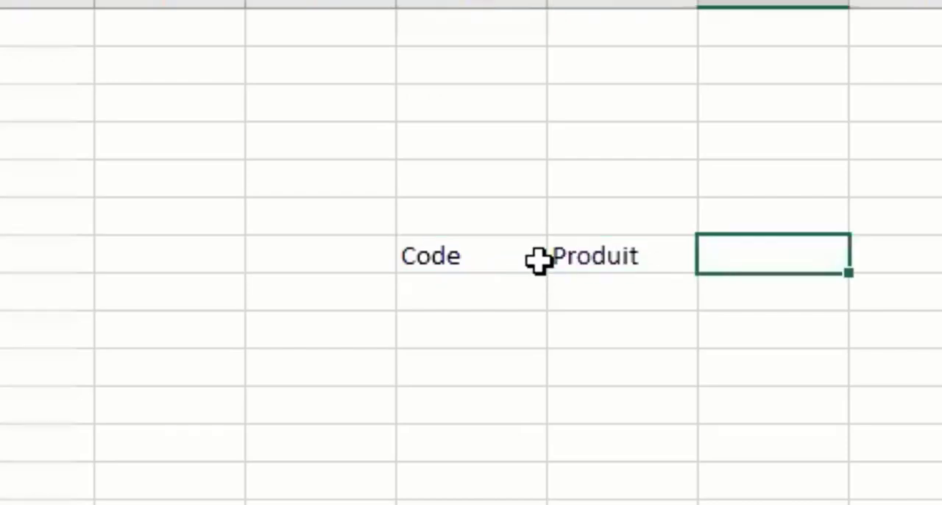
{"action": "type", "text": "prix"}
{"action": "key", "text": "Return"}
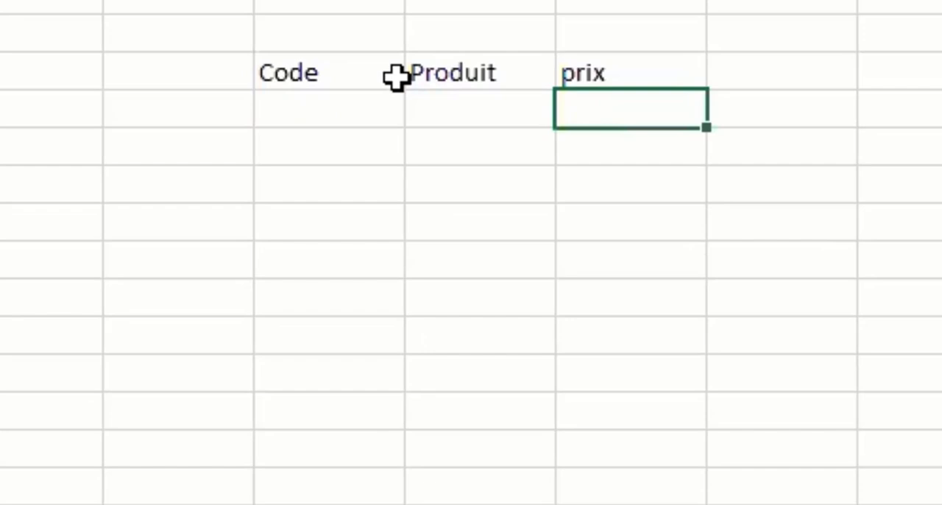
Fill the Code column with the values 1, 2, 3 and 4 below its header.
{"action": "key", "text": "Left"}
{"action": "key", "text": "Left"}
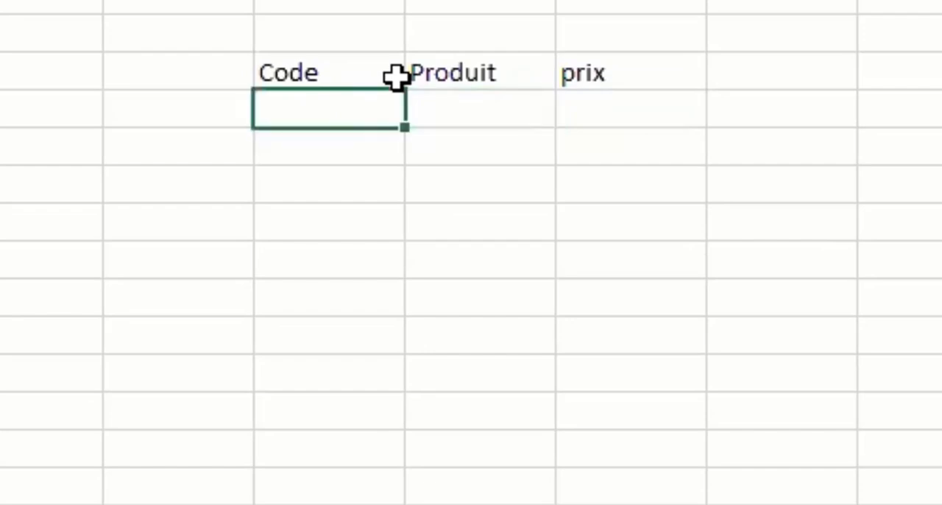
{"action": "type", "text": "1"}
{"action": "key", "text": "Return"}
{"action": "type", "text": "2"}
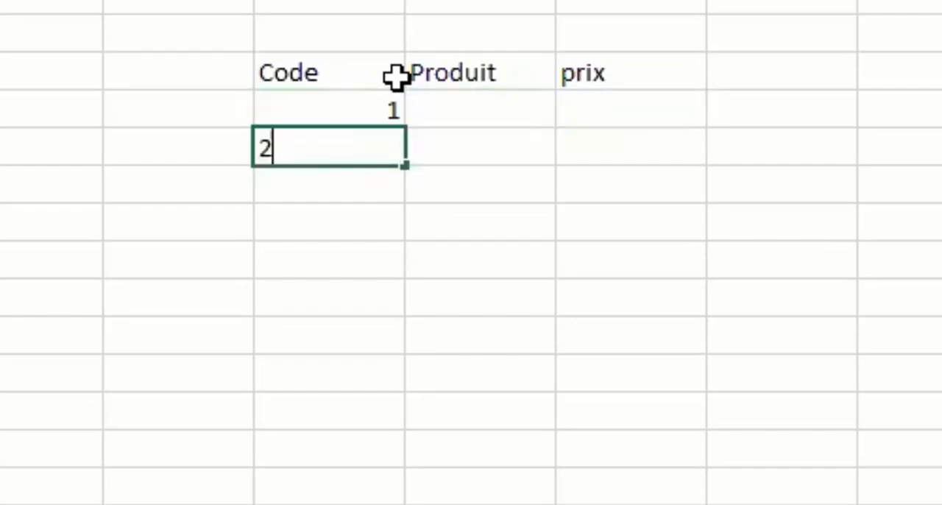
{"action": "key", "text": "Return"}
{"action": "type", "text": "3"}
{"action": "key", "text": "Return"}
{"action": "type", "text": "4"}
{"action": "key", "text": "Tab"}
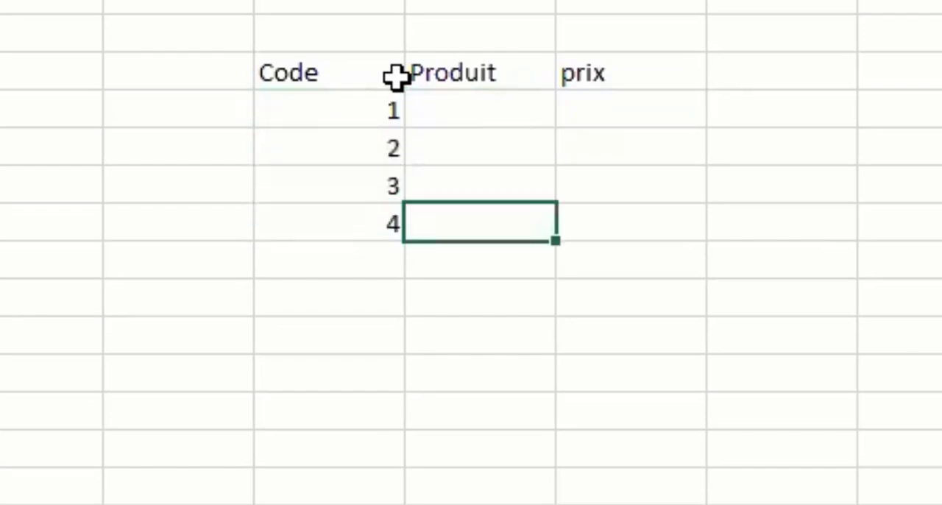
Enter Smartphone and Veste in the Produit column for codes 1 and 2.
{"action": "key", "text": "Up"}
{"action": "key", "text": "Up"}
{"action": "key", "text": "Up"}
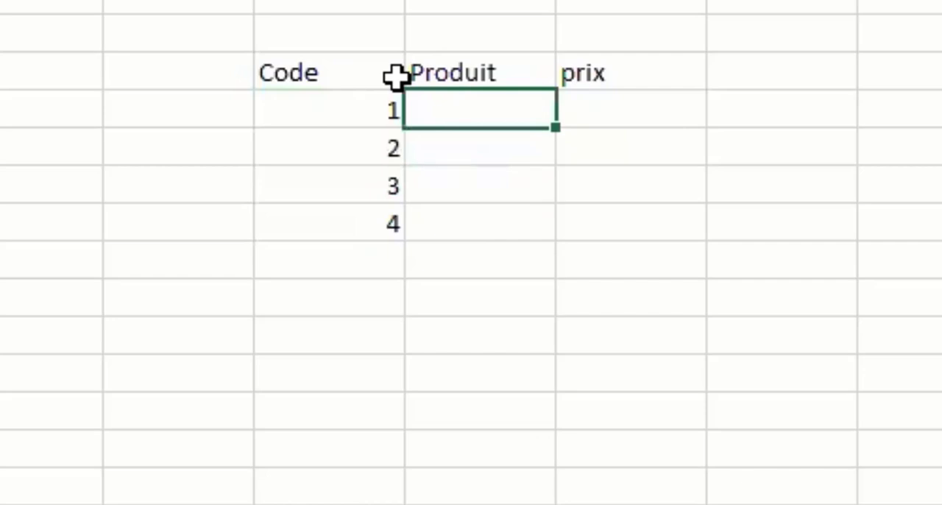
{"action": "type", "text": "Smart"}
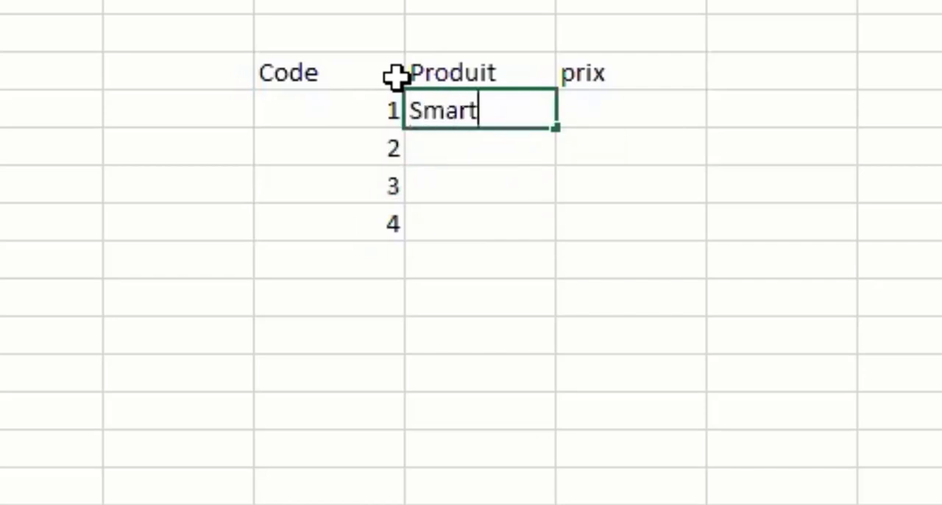
{"action": "type", "text": "phone"}
{"action": "key", "text": "Return"}
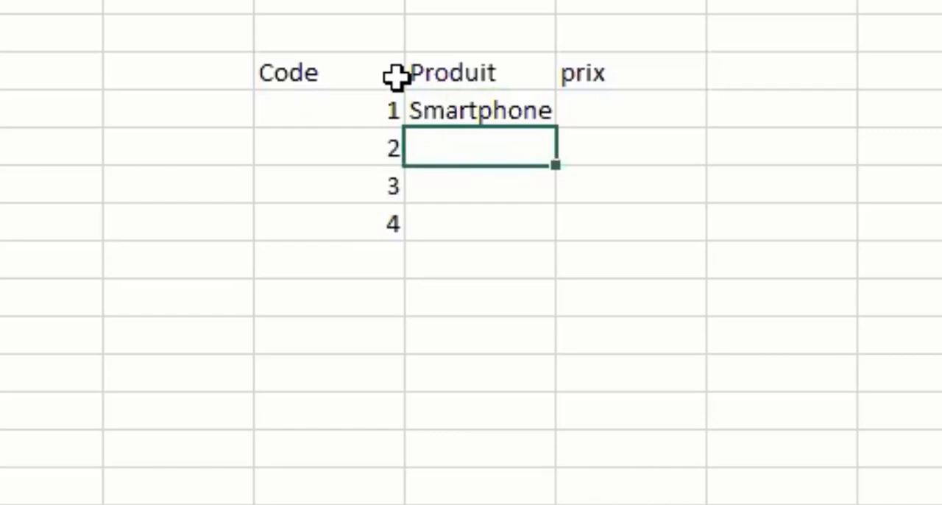
{"action": "type", "text": "Veste"}
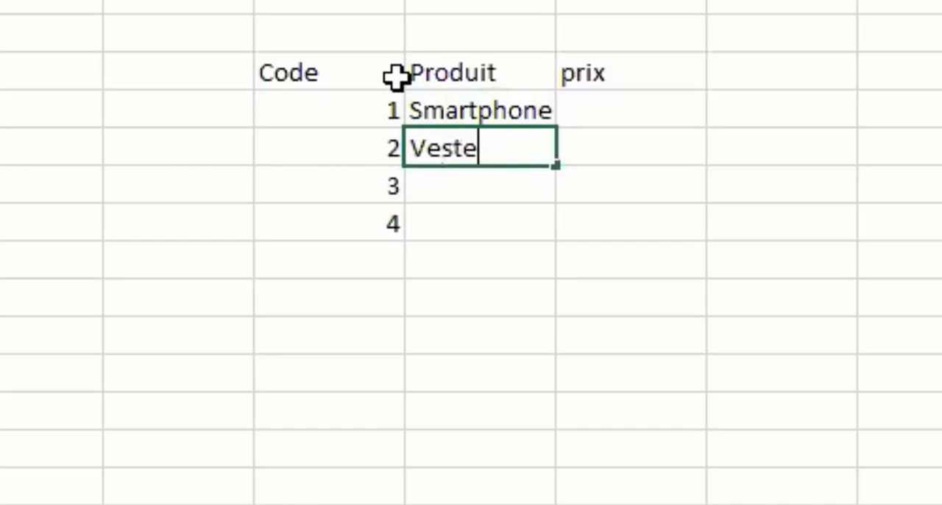
{"action": "key", "text": "Return"}
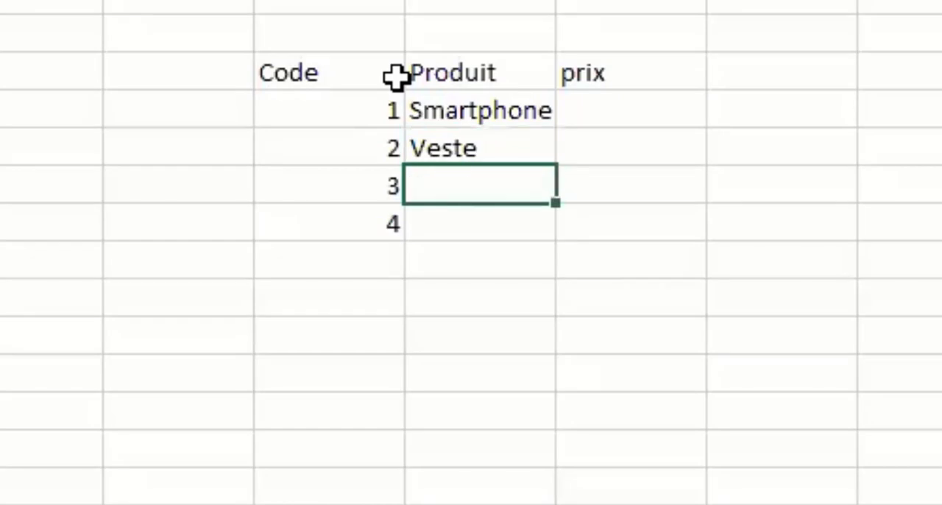
Enter Laptop and Lunette in the Produit column for codes 3 and 4.
{"action": "type", "text": "Laptop"}
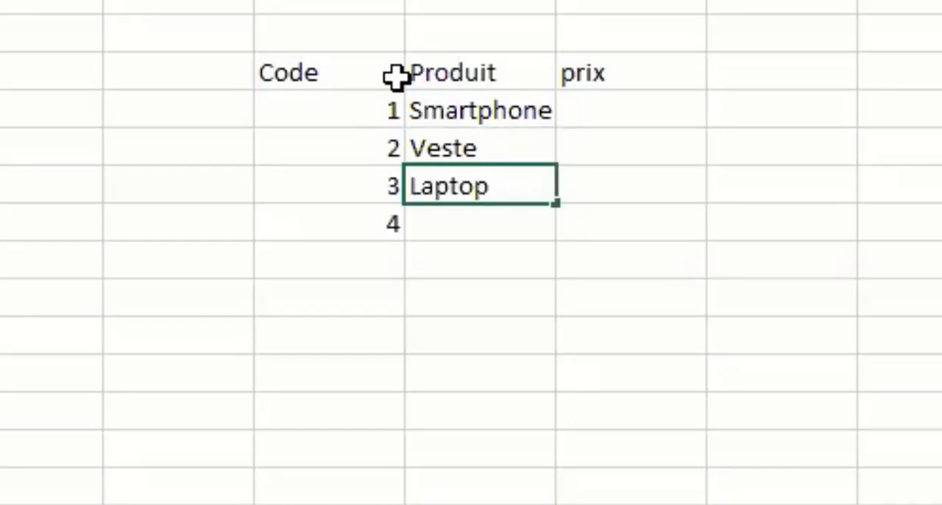
{"action": "key", "text": "Return"}
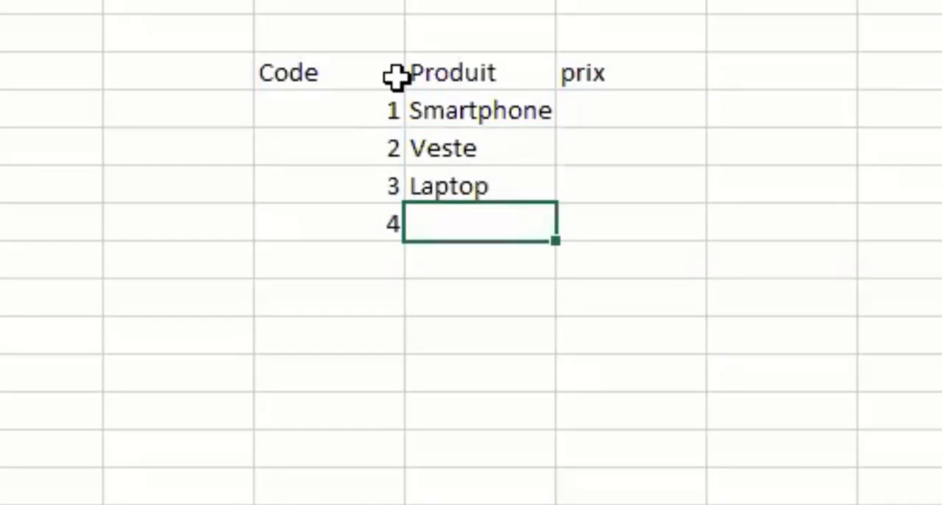
{"action": "type", "text": "Lenett"}
{"action": "key", "text": "BackSpace"}
{"action": "key", "text": "BackSpace"}
{"action": "key", "text": "BackSpace"}
{"action": "key", "text": "BackSpace"}
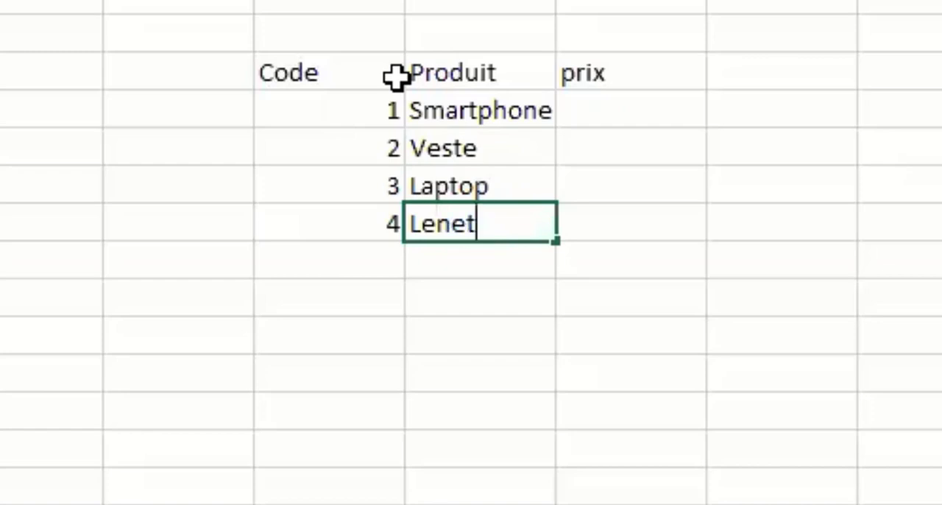
{"action": "key", "text": "BackSpace"}
{"action": "type", "text": "unette"}
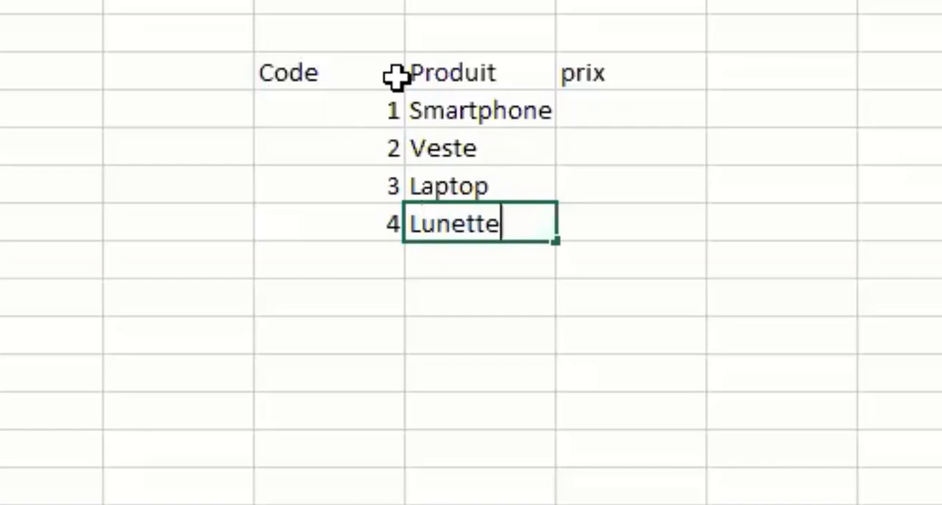
{"action": "key", "text": "Tab"}
Enter the prices 3400 for Smartphone and 2300 for Veste in the prix column.
{"action": "key", "text": "Up"}
{"action": "key", "text": "Up"}
{"action": "key", "text": "Up"}
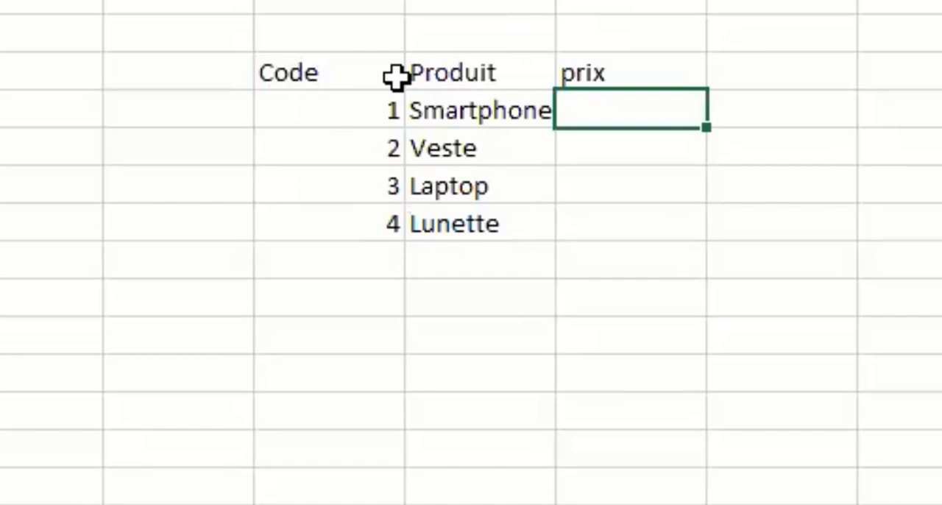
{"action": "type", "text": "3400"}
{"action": "key", "text": "Return"}
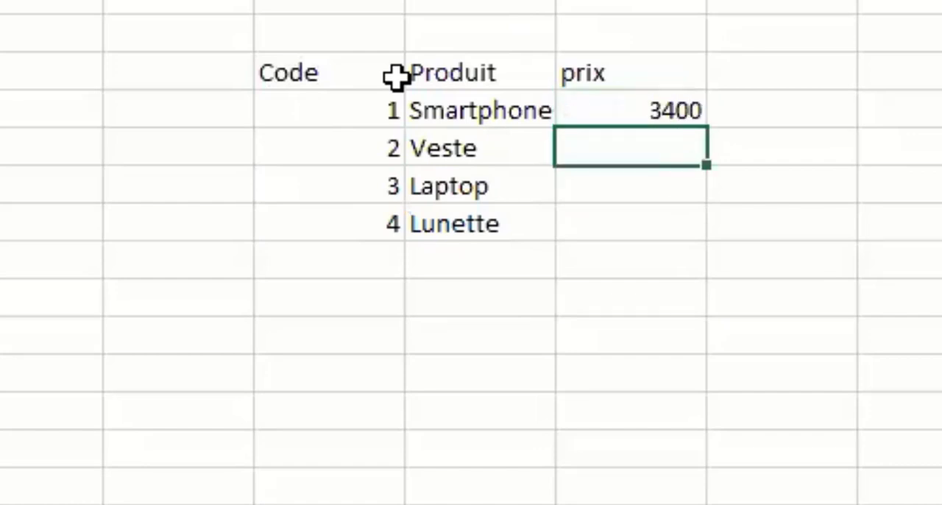
{"action": "type", "text": "3"}
{"action": "key", "text": "BackSpace"}
{"action": "type", "text": "23"}
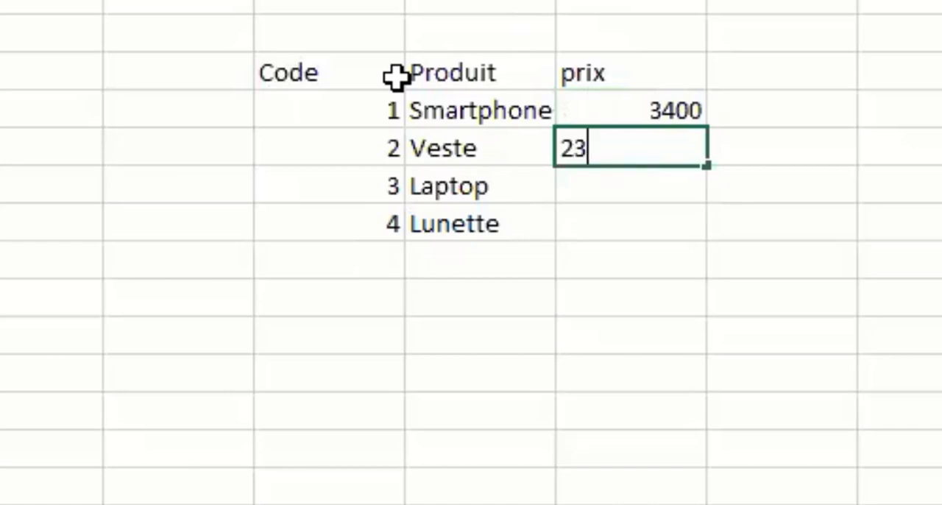
{"action": "type", "text": "00"}
{"action": "key", "text": "Return"}
Enter the prices 5600 for Laptop and 500 for Lunette in the prix column.
{"action": "type", "text": "5600"}
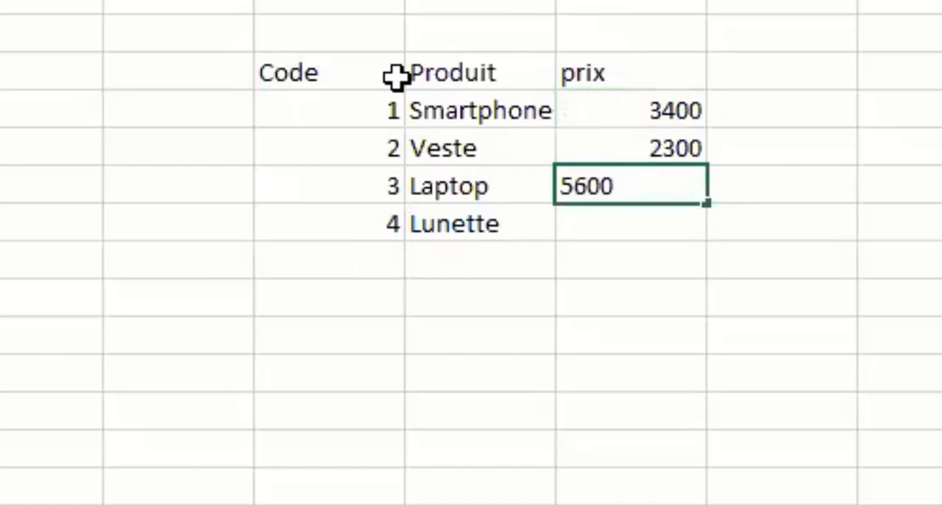
{"action": "key", "text": "Return"}
{"action": "type", "text": "5"}
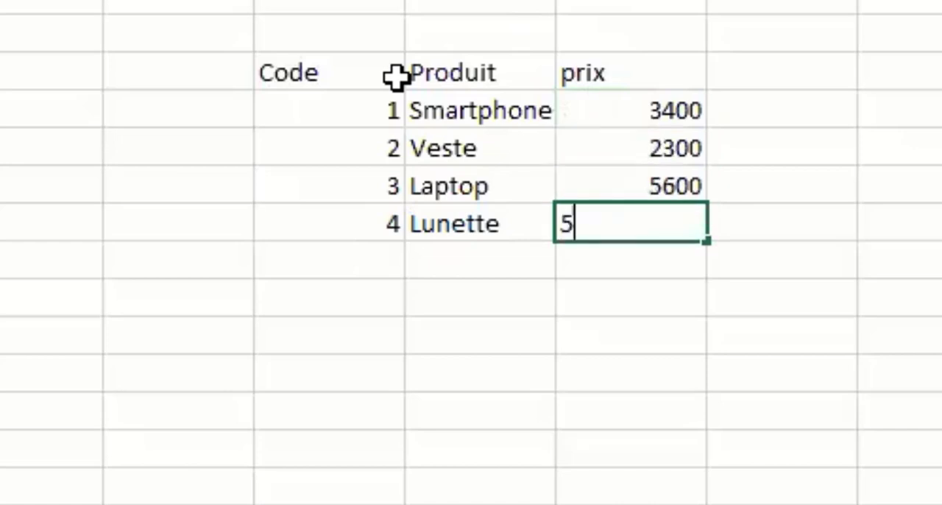
{"action": "type", "text": "00"}
{"action": "key", "text": "Return"}
Add the labels Code barre, Produit and Prix one below another in column D, six empty rows below the product table.
{"action": "key", "text": "Left"}
{"action": "key", "text": "Left"}
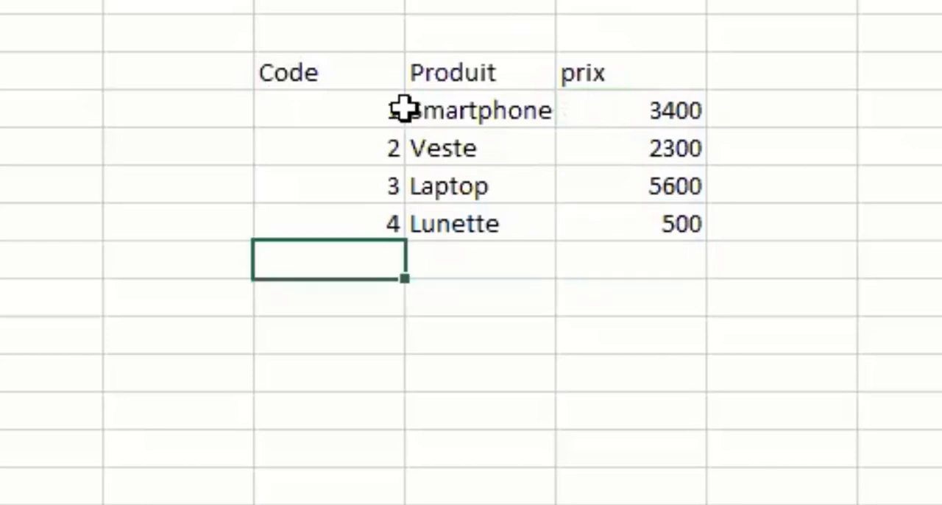
{"action": "left_click", "coordinate": [320, 497]}
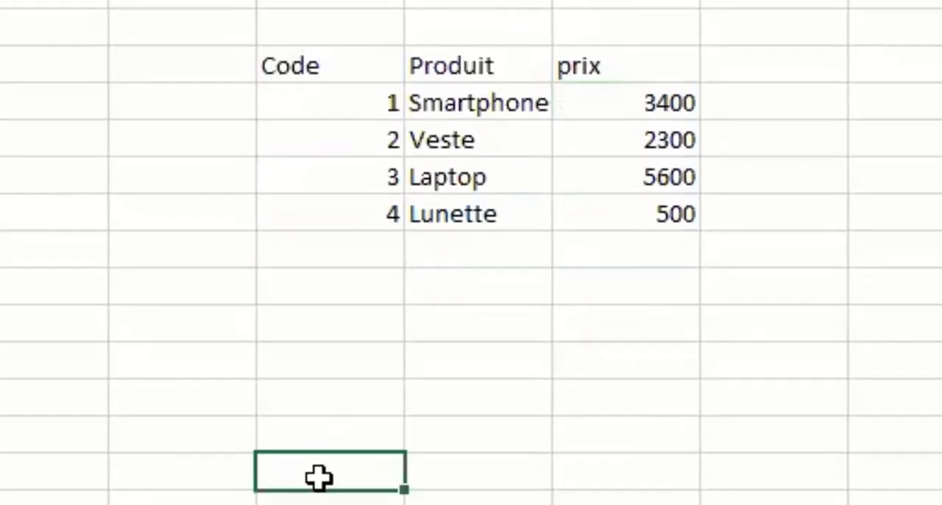
{"action": "type", "text": "Co"}
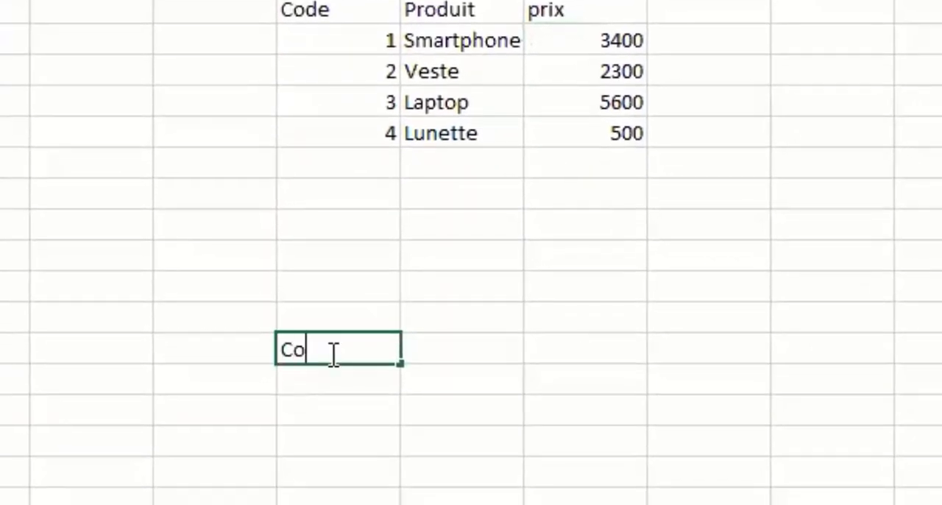
{"action": "type", "text": "de parre"}
{"action": "key", "text": "Return"}
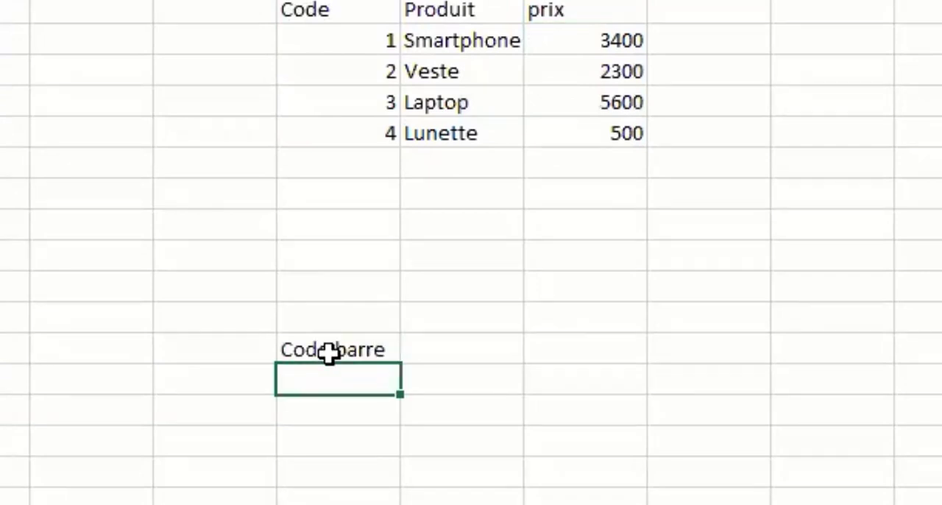
{"action": "type", "text": "Produit"}
{"action": "key", "text": "Return"}
{"action": "type", "text": "Prix"}
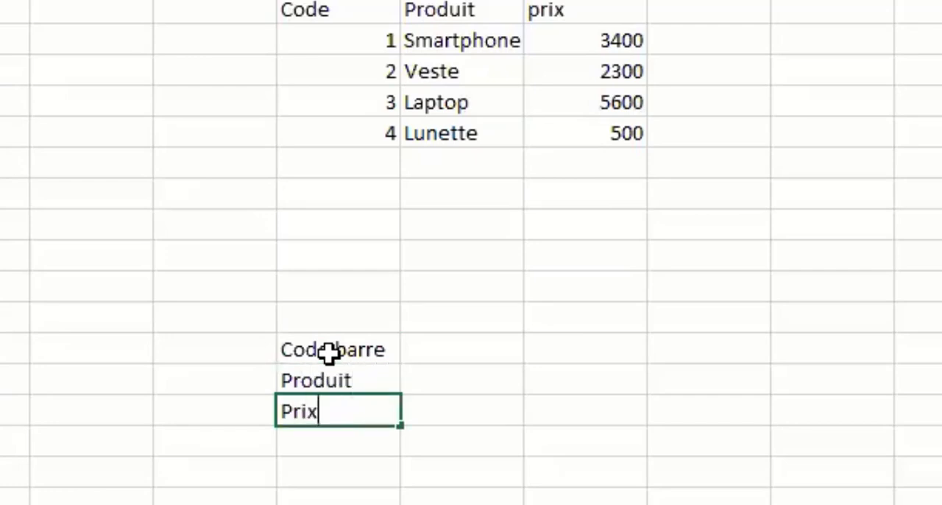
{"action": "key", "text": "Tab"}
{"action": "key", "text": "Up"}
{"action": "key", "text": "Up"}
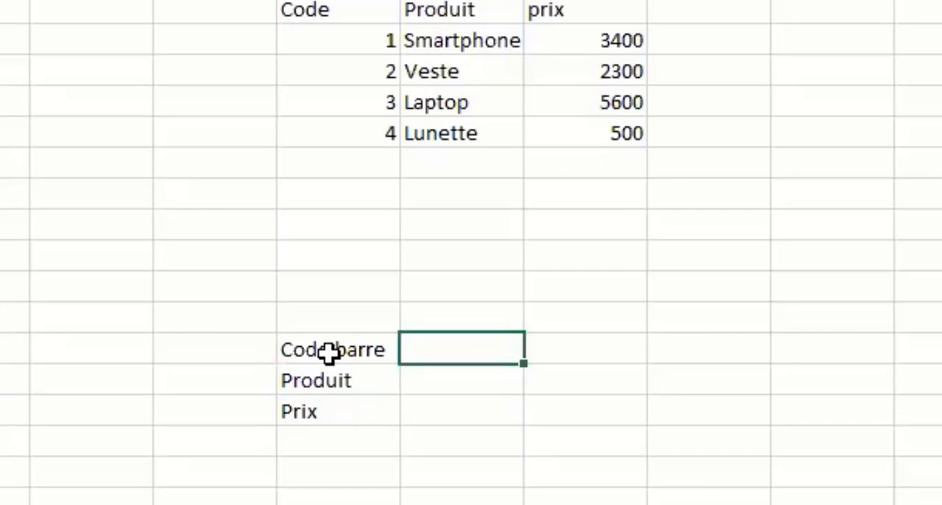
Change the four product codes to 100, 200, 300 and 400.
{"action": "left_click", "coordinate": [354, 36]}
{"action": "double_click", "coordinate": [354, 36]}
{"action": "type", "text": "00"}
{"action": "key", "text": "Return"}
{"action": "key", "text": "Return"}
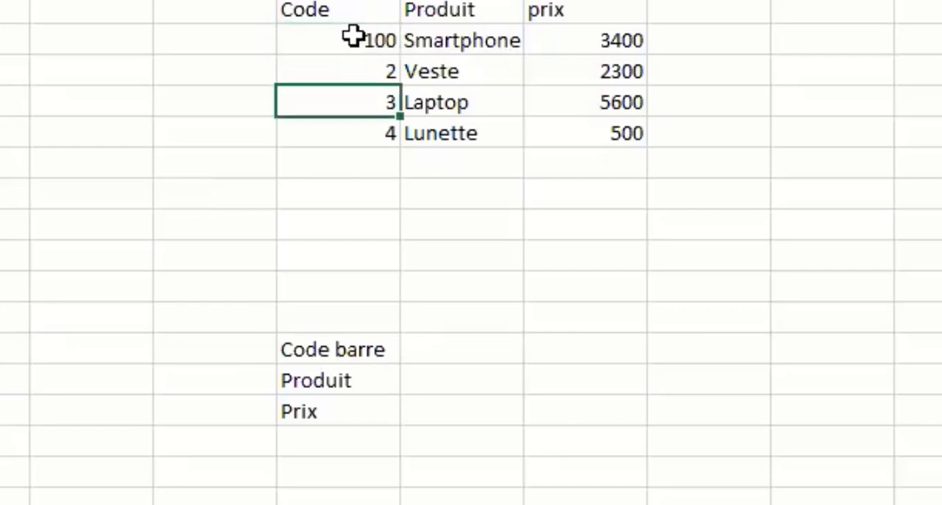
{"action": "key", "text": "Up"}
{"action": "key", "text": "F2"}
{"action": "type", "text": "00"}
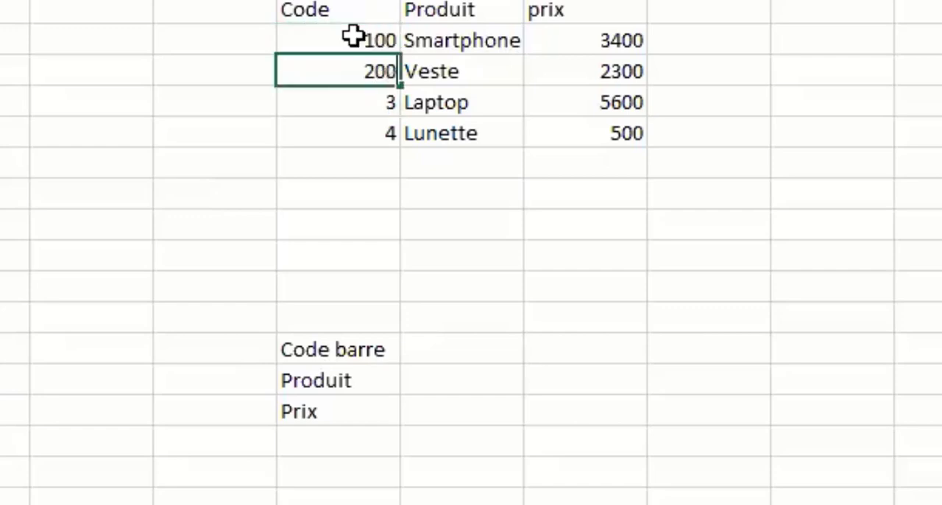
{"action": "key", "text": "Return"}
{"action": "key", "text": "F2"}
{"action": "type", "text": "00"}
{"action": "key", "text": "Return"}
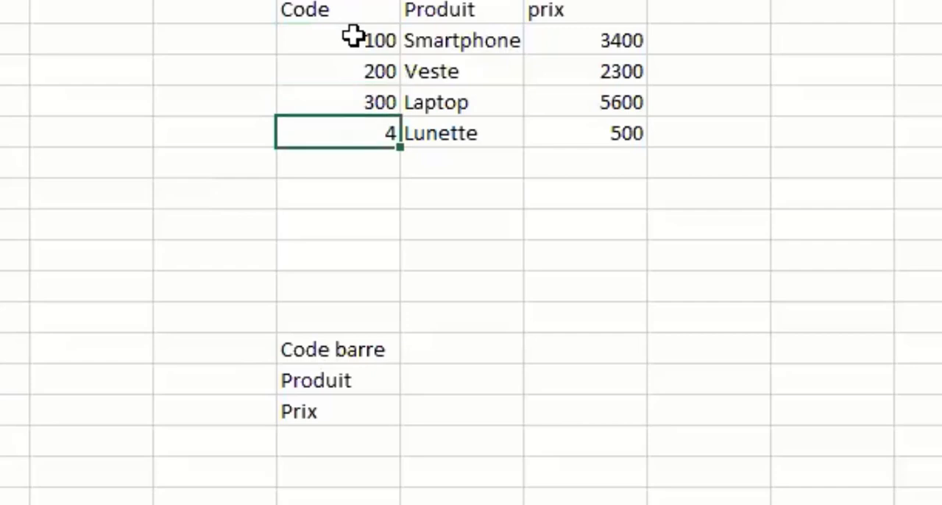
{"action": "key", "text": "F2"}
{"action": "type", "text": "00"}
{"action": "key", "text": "Return"}
Enter 100 as the value beside the Code barre label.
{"action": "key", "text": "Down"}
{"action": "key", "text": "Down"}
{"action": "key", "text": "Down"}
{"action": "key", "text": "Down"}
{"action": "key", "text": "Down"}
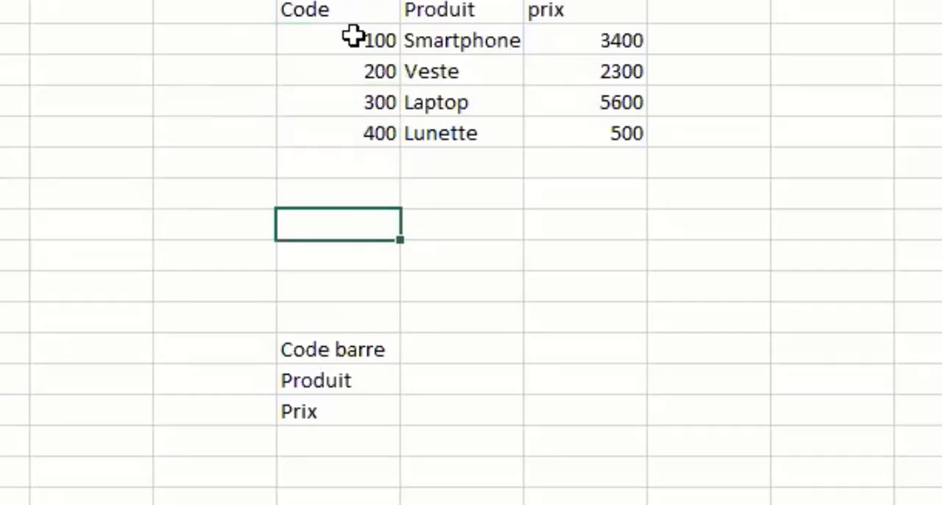
{"action": "key", "text": "Down"}
{"action": "key", "text": "Right"}
{"action": "type", "text": "100"}
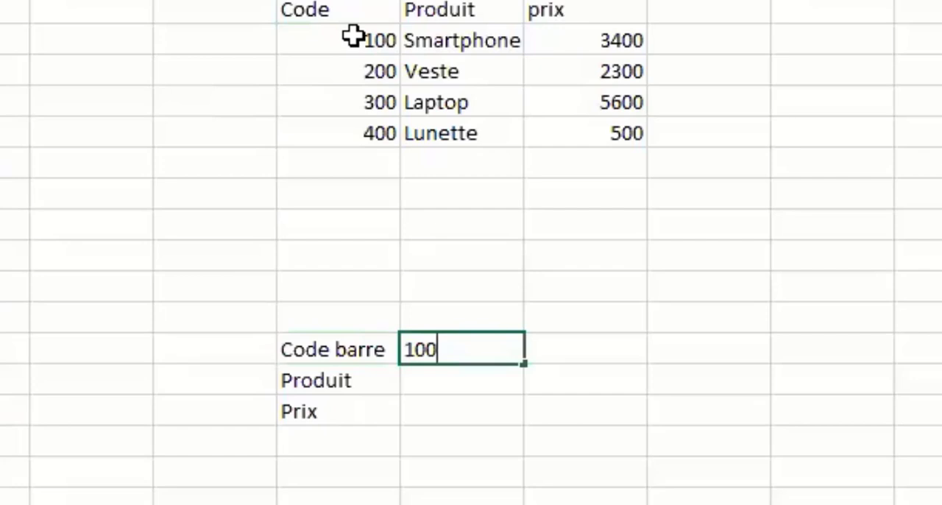
{"action": "key", "text": "Return"}
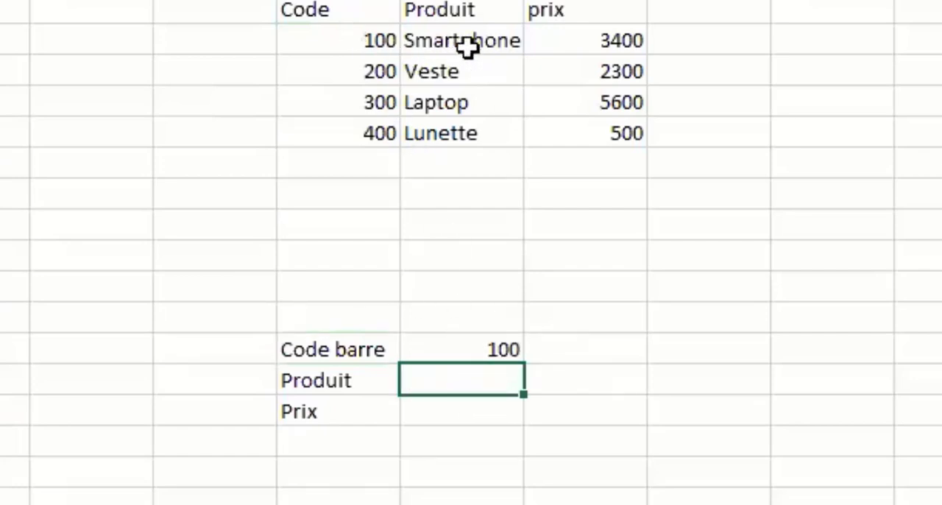
{"action": "left_click", "coordinate": [430, 419]}
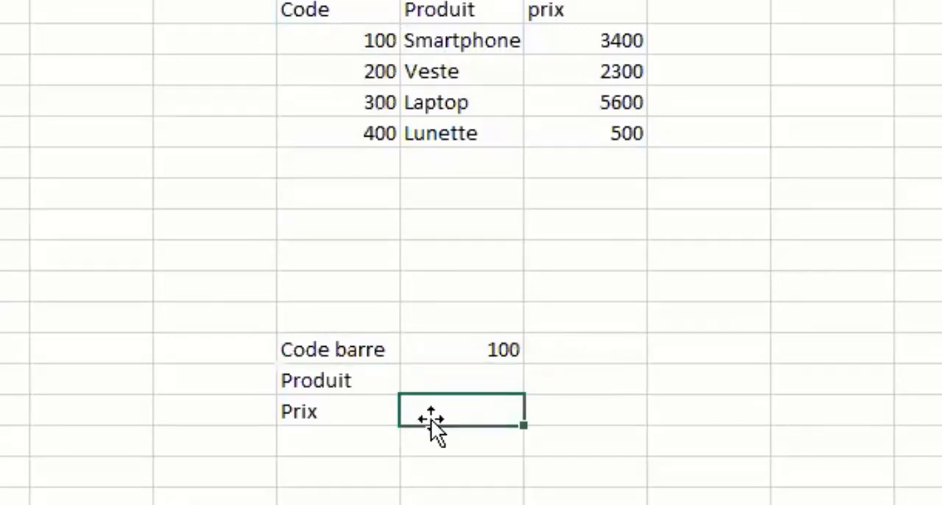
{"action": "left_click", "coordinate": [492, 353]}
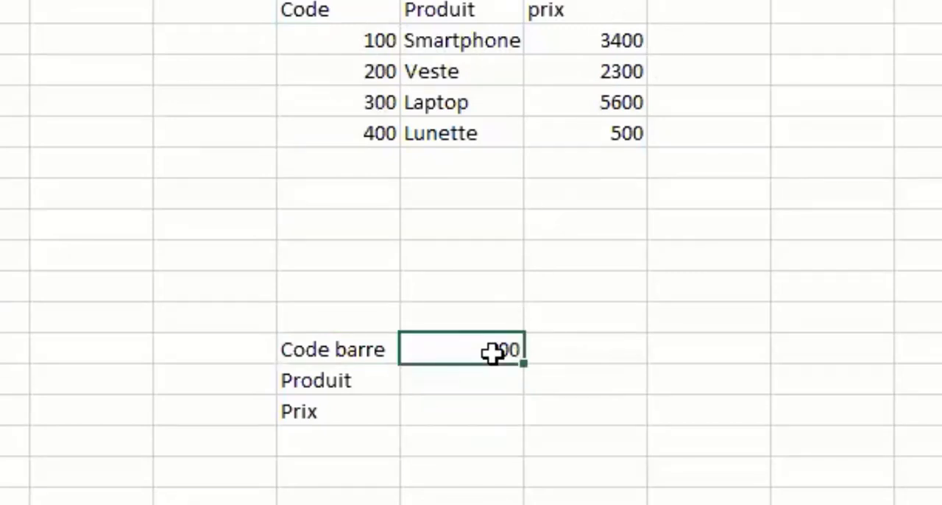
Change the value beside the Code barre label to 300.
{"action": "type", "text": "300"}
{"action": "key", "text": "Return"}
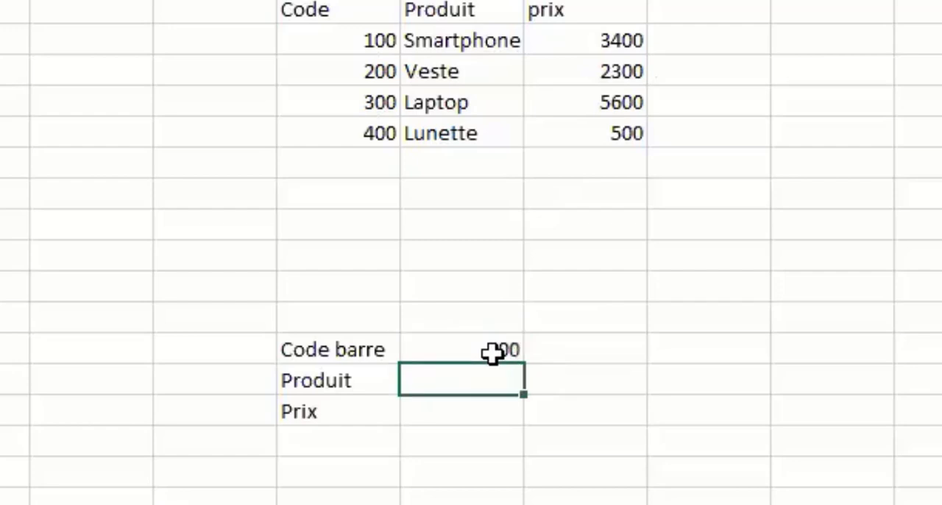
{"action": "left_click", "coordinate": [446, 409]}
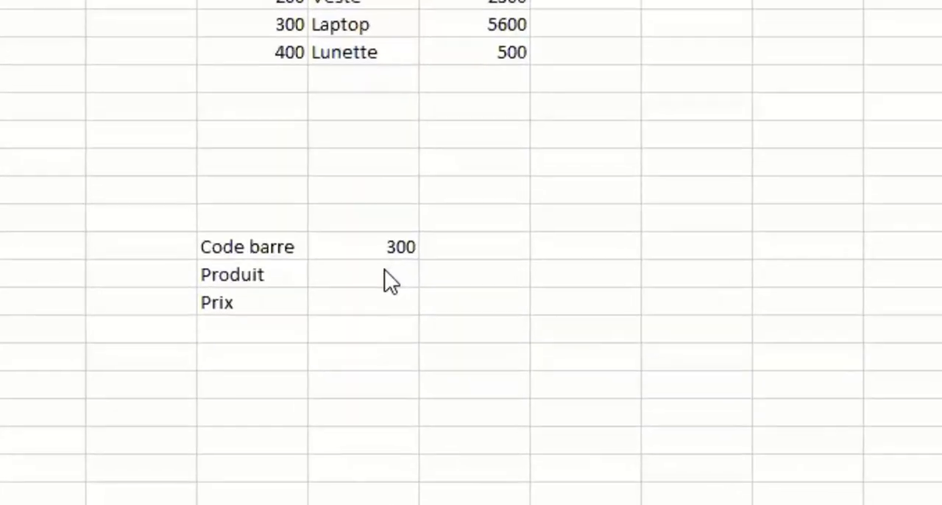
{"action": "left_click", "coordinate": [263, 371]}
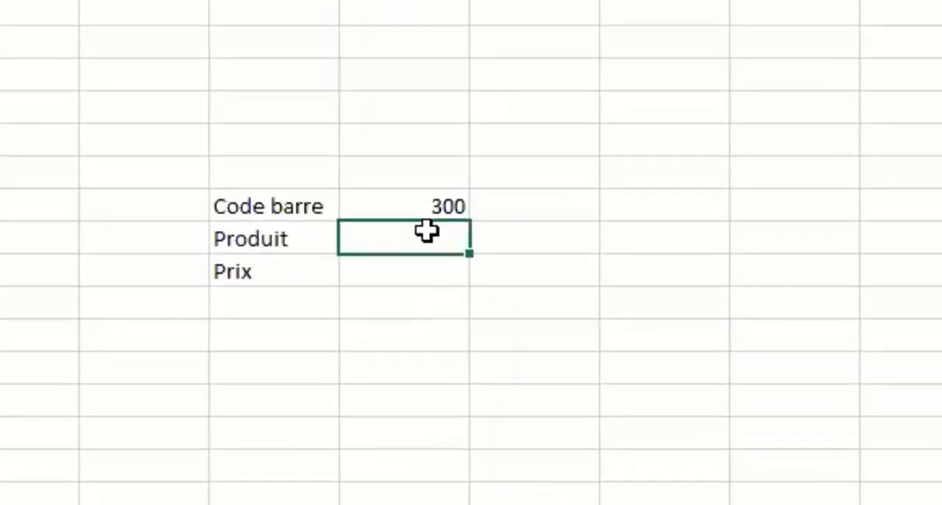
Set the value beside the Code barre label to 400.
{"action": "left_click", "coordinate": [423, 202]}
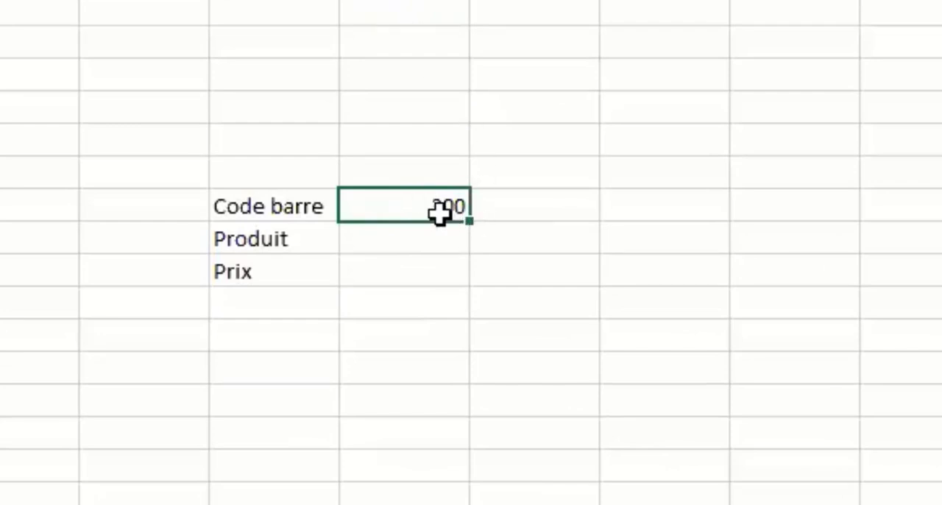
{"action": "type", "text": "400"}
{"action": "key", "text": "Return"}
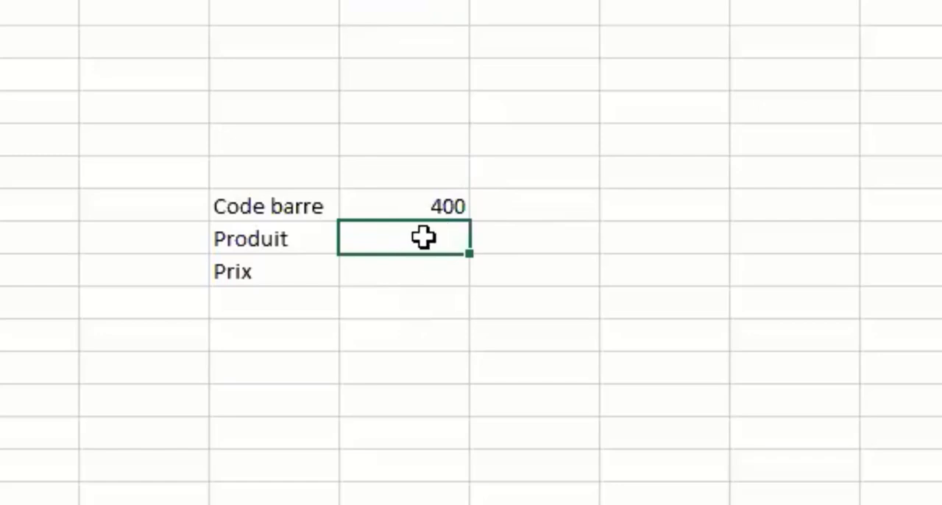
Enter Lunette beside the Produit label and 500 beside the Prix label.
{"action": "type", "text": "Lu"}
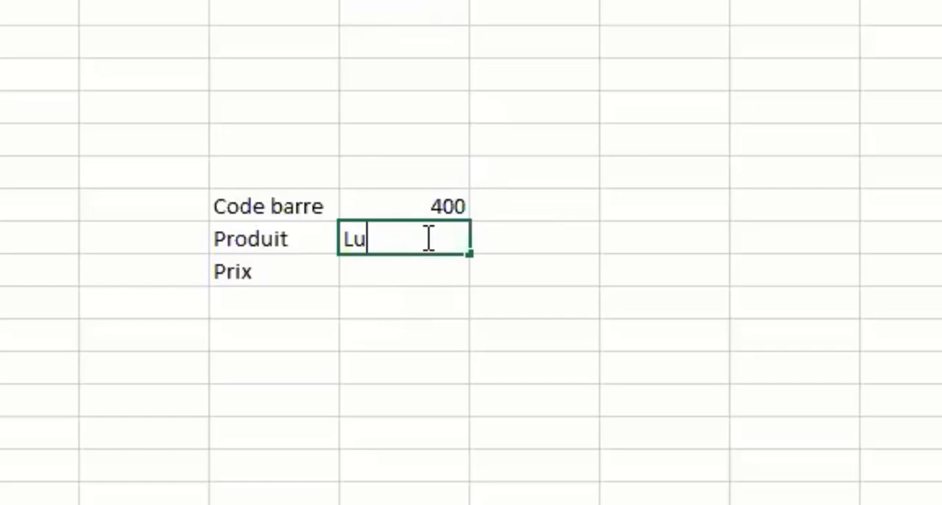
{"action": "type", "text": "nettes"}
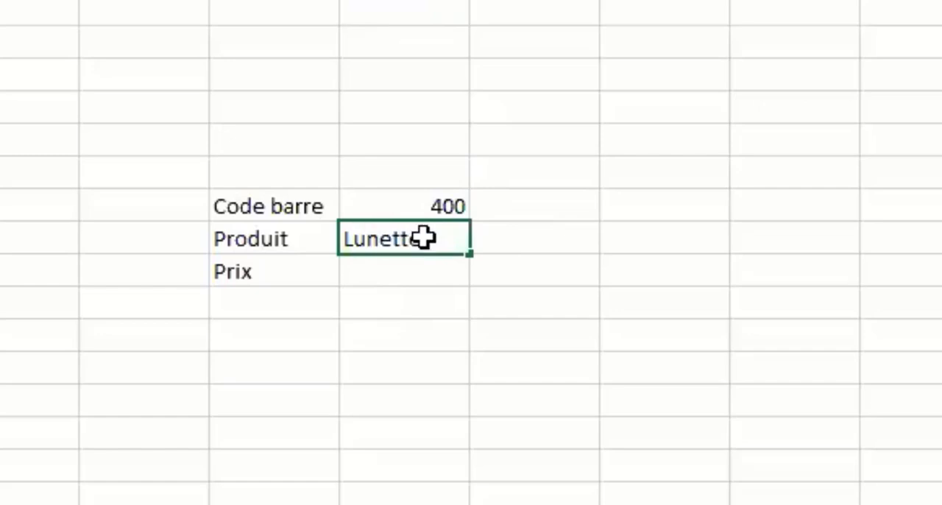
{"action": "key", "text": "Return"}
{"action": "type", "text": "500"}
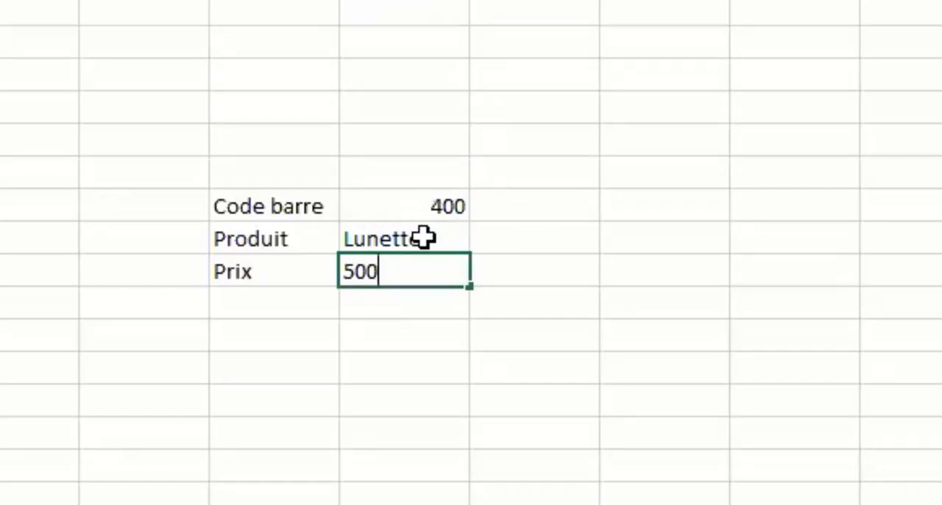
{"action": "key", "text": "Return"}
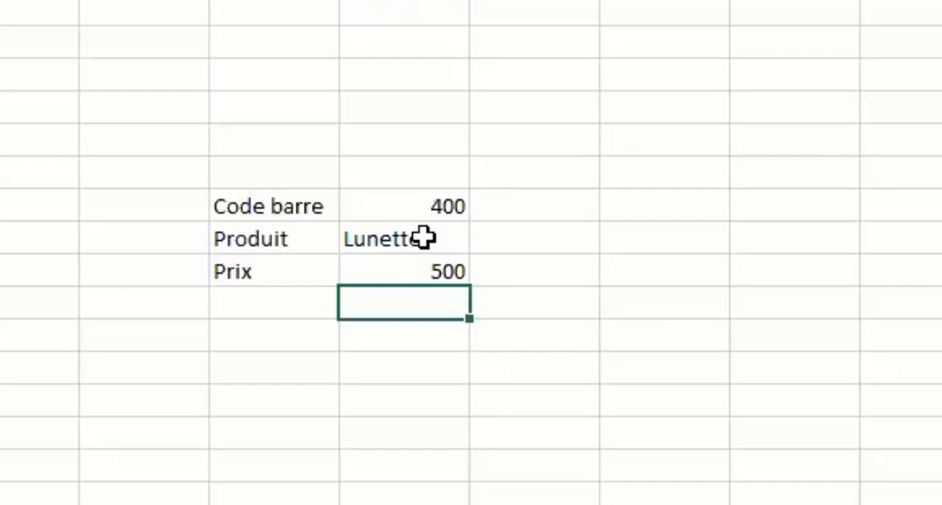
Clear the manually entered values beside the Produit and Prix labels.
{"action": "left_click_drag", "start_coordinate": [423, 238], "coordinate": [424, 267]}
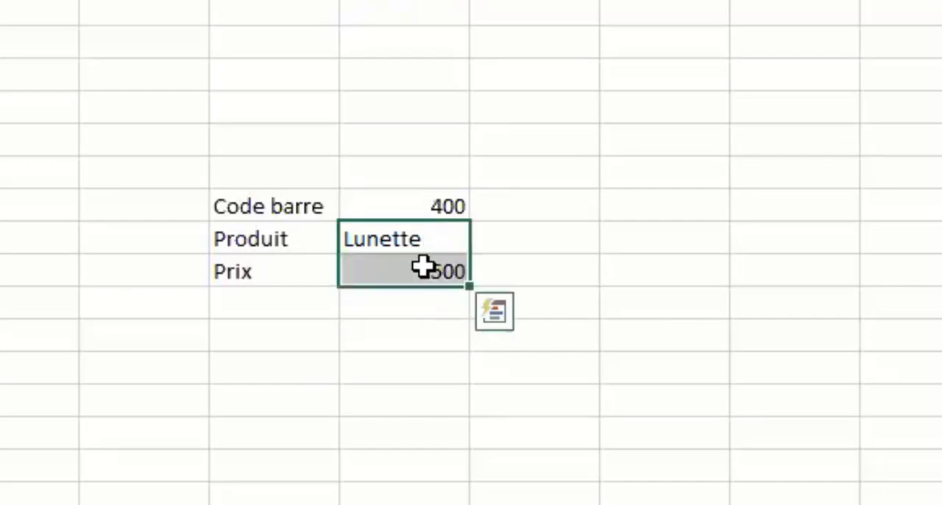
{"action": "key", "text": "Delete"}
{"action": "left_click", "coordinate": [431, 233]}
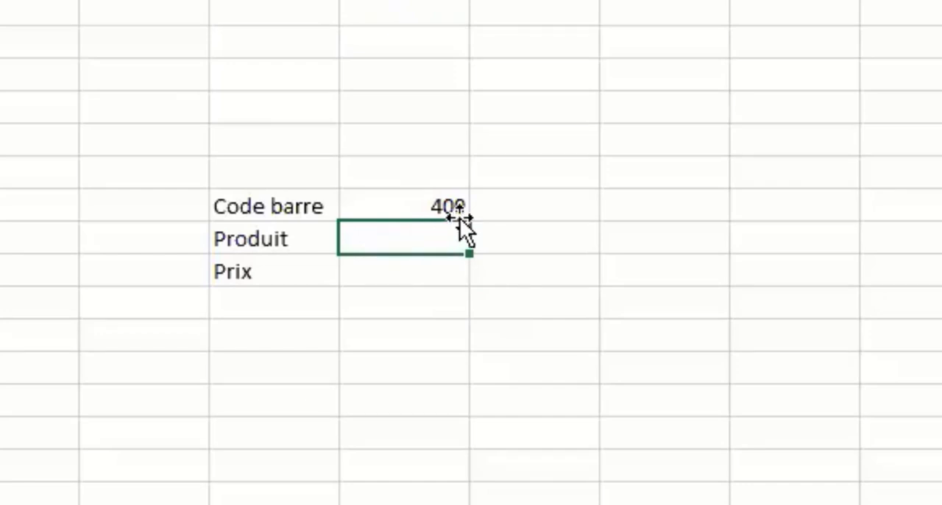
{"action": "left_click", "coordinate": [455, 205]}
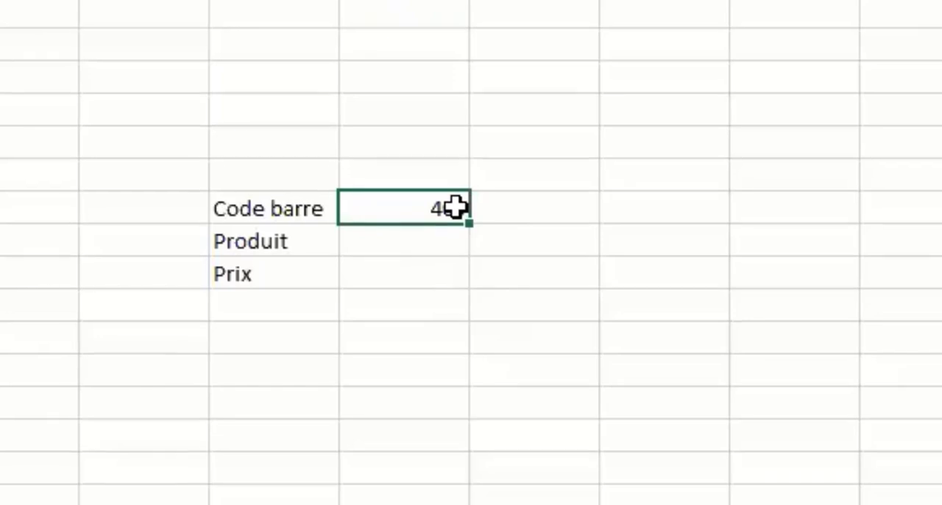
{"action": "left_click_drag", "start_coordinate": [293, 120], "coordinate": [503, 247]}
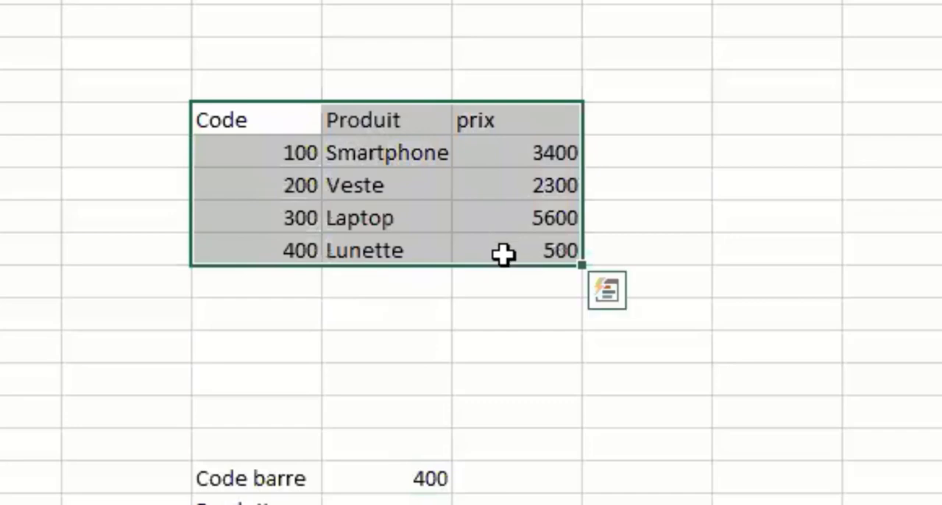
{"action": "left_click", "coordinate": [401, 501]}
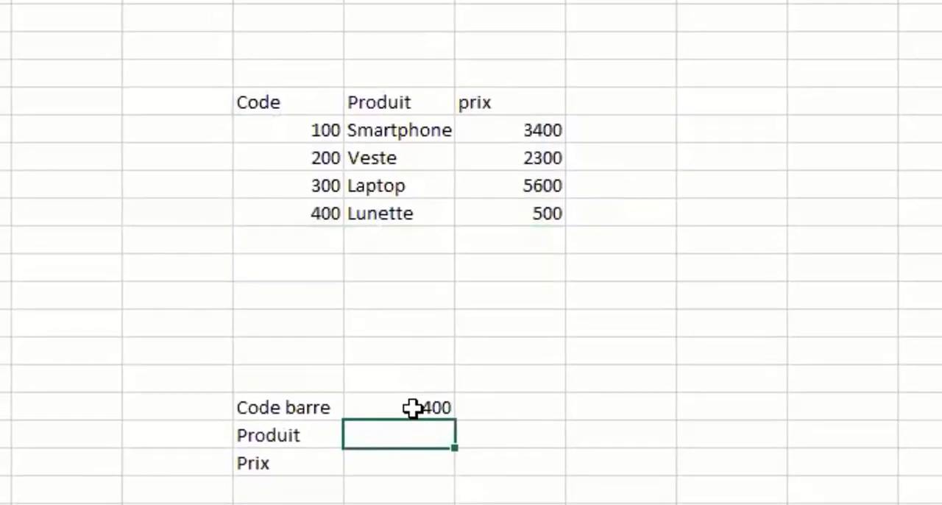
{"action": "left_click", "coordinate": [412, 408]}
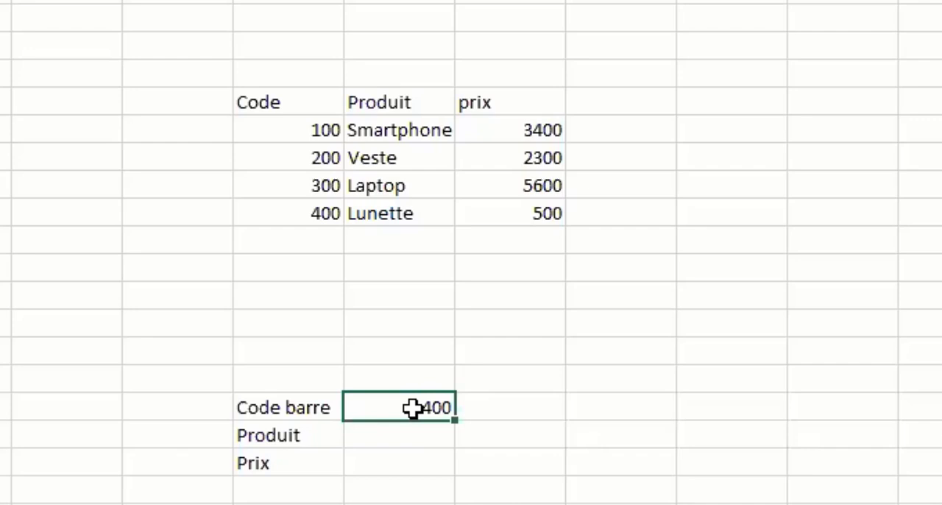
Start inserting a function in the cell beside the Produit label and search the functions for "recherche".
{"action": "left_click", "coordinate": [402, 435]}
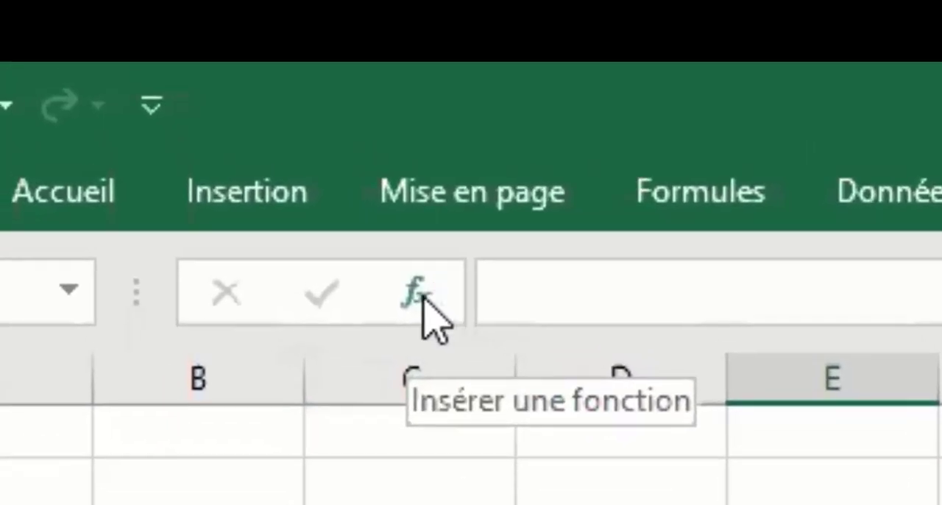
{"action": "left_click", "coordinate": [425, 301]}
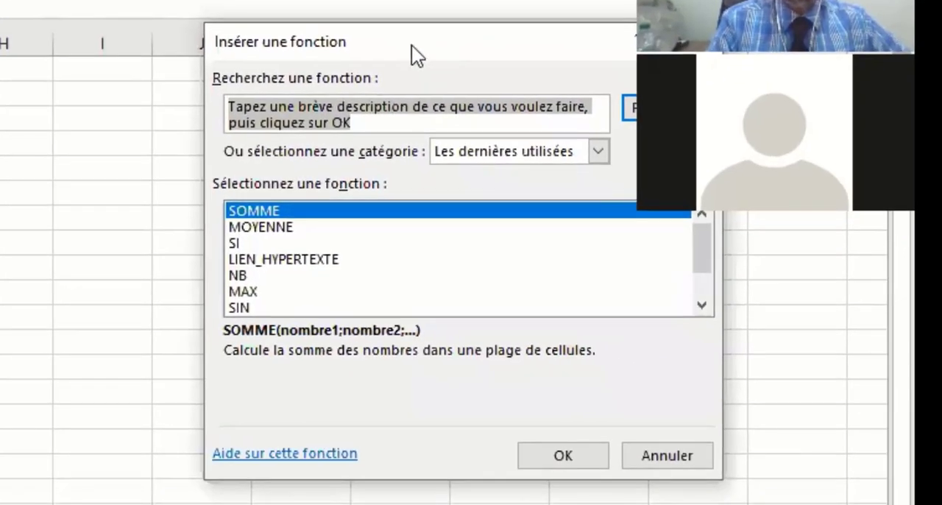
{"action": "left_click_drag", "start_coordinate": [479, 58], "coordinate": [291, 117]}
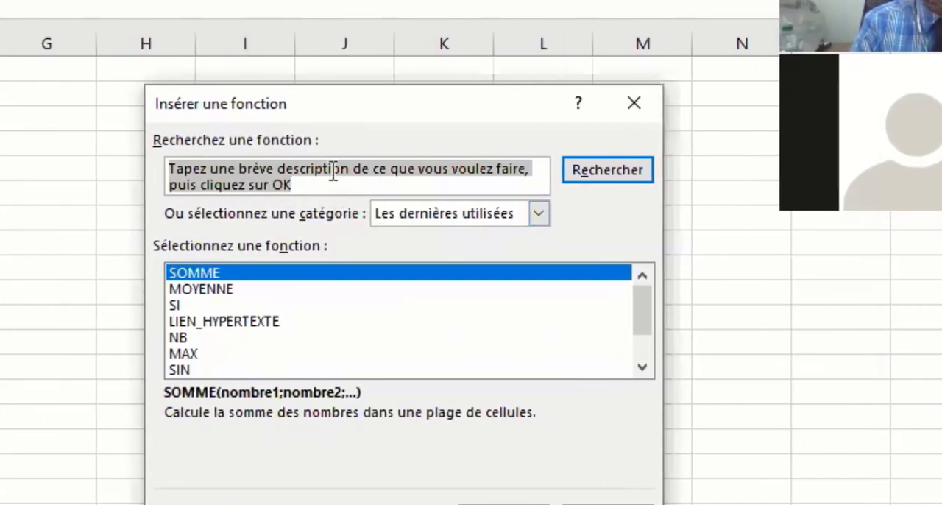
{"action": "type", "text": "recher"}
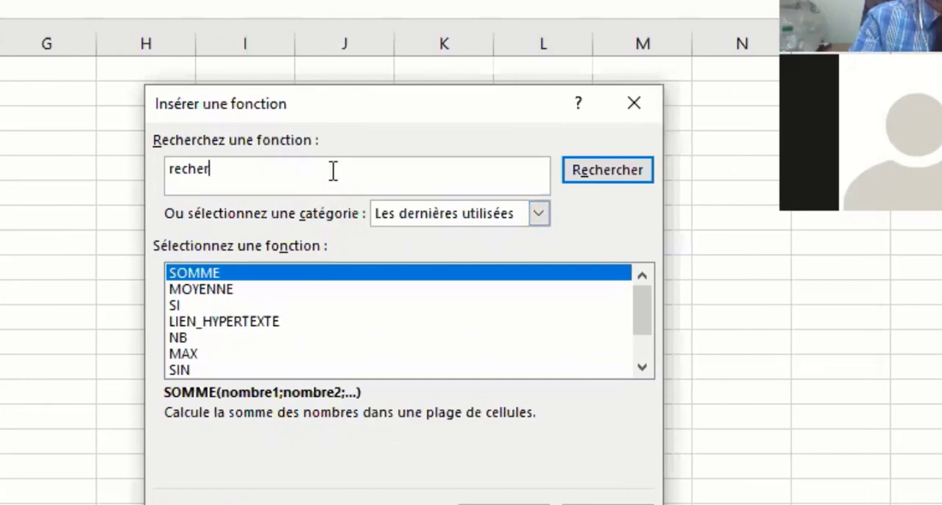
{"action": "type", "text": "che"}
{"action": "key", "text": "Return"}
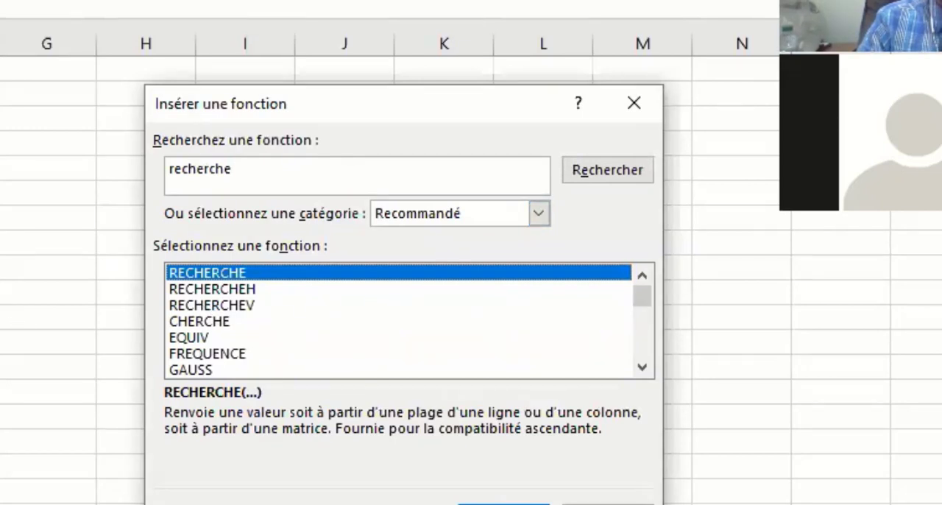
Choose the RECHERCHEV function for the Produit value and open its arguments.
{"action": "left_click", "coordinate": [258, 304]}
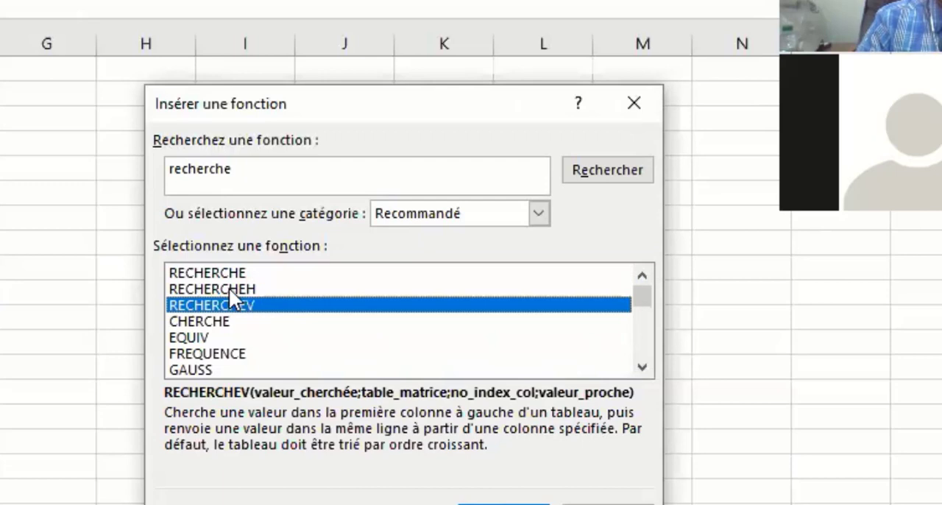
{"action": "left_click", "coordinate": [229, 289]}
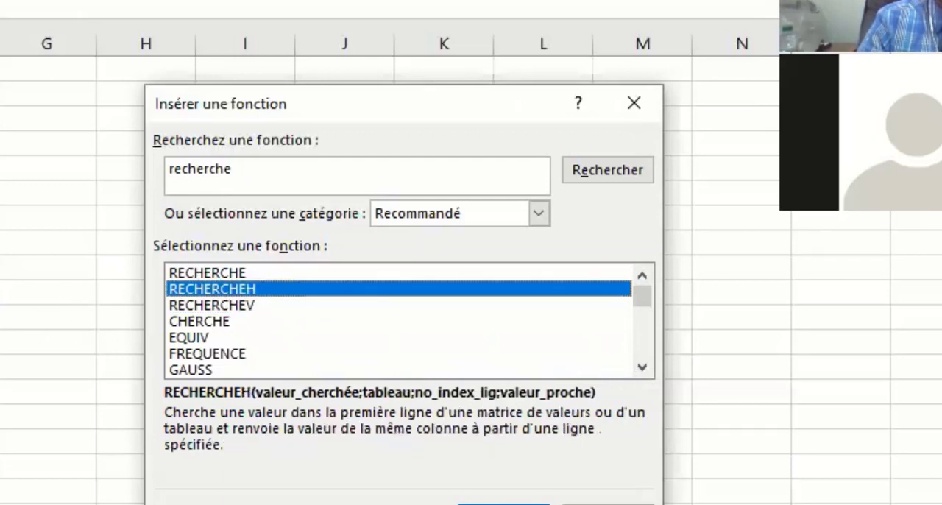
{"action": "left_click", "coordinate": [247, 307]}
{"action": "left_click", "coordinate": [504, 504]}
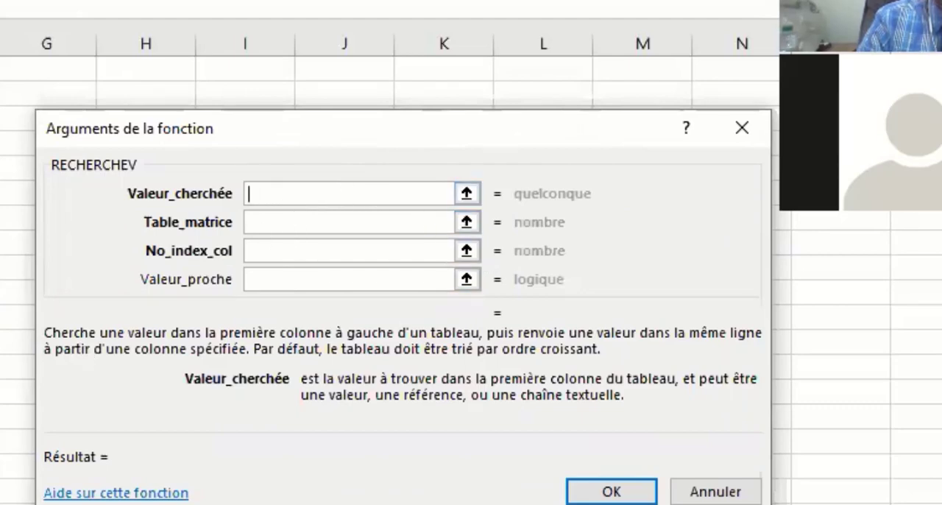
Set Valeur_cherchée to the barcode cell E18 and Table_matrice to the product table D7:F11.
{"action": "left_click", "coordinate": [64, 402]}
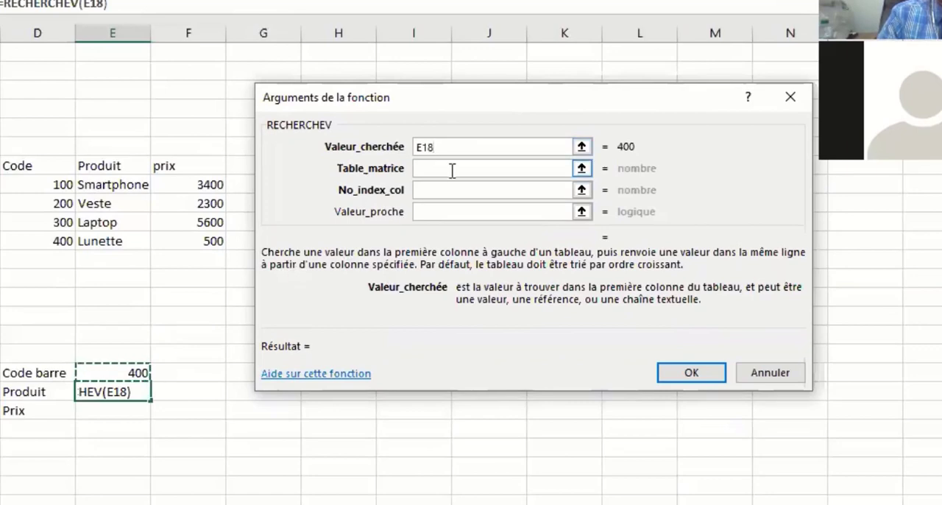
{"action": "left_click", "coordinate": [452, 170]}
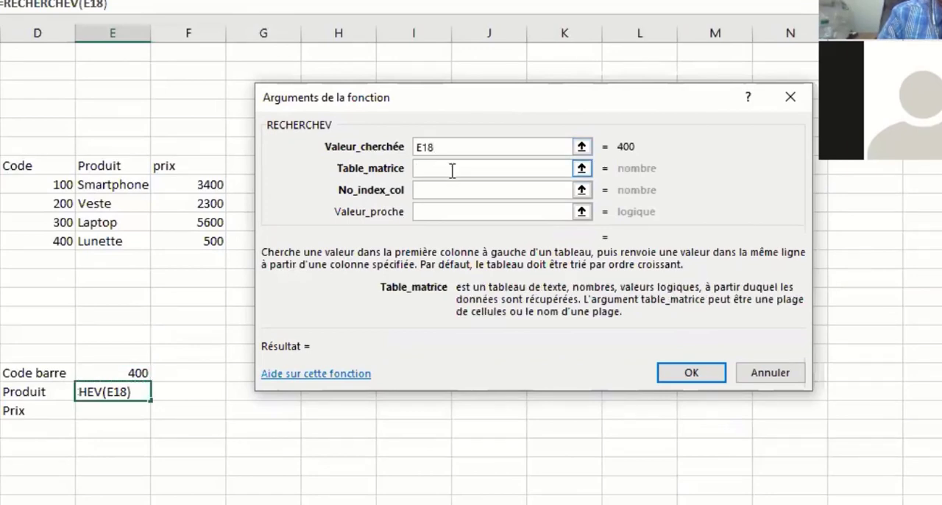
{"action": "left_click", "coordinate": [34, 164]}
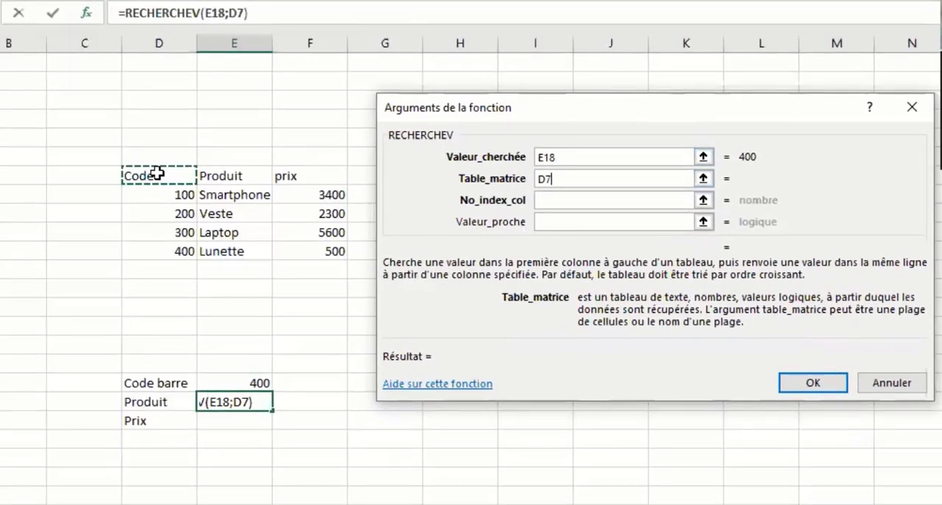
{"action": "left_click_drag", "start_coordinate": [158, 174], "coordinate": [340, 251]}
Set No_index_col to 2 and Valeur_proche to FAUX, and insert the finished RECHERCHEV formula.
{"action": "left_click", "coordinate": [582, 200]}
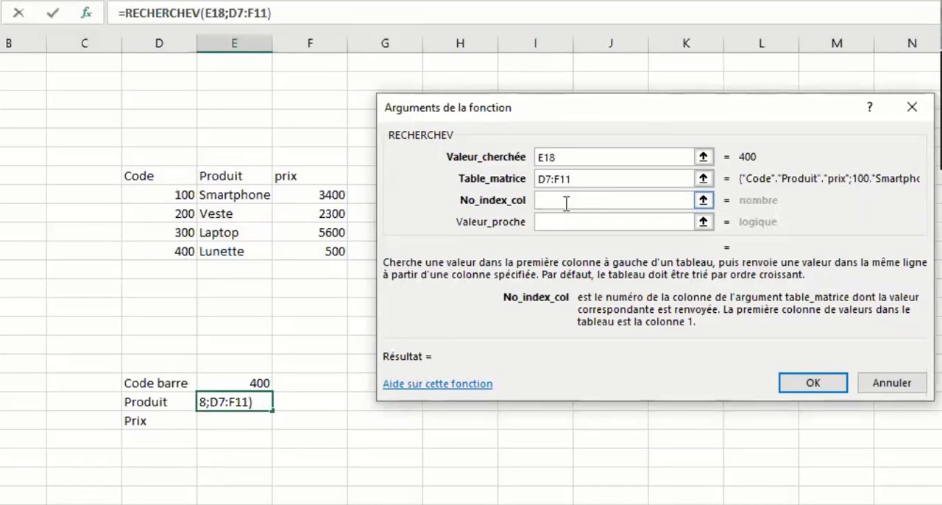
{"action": "type", "text": "2"}
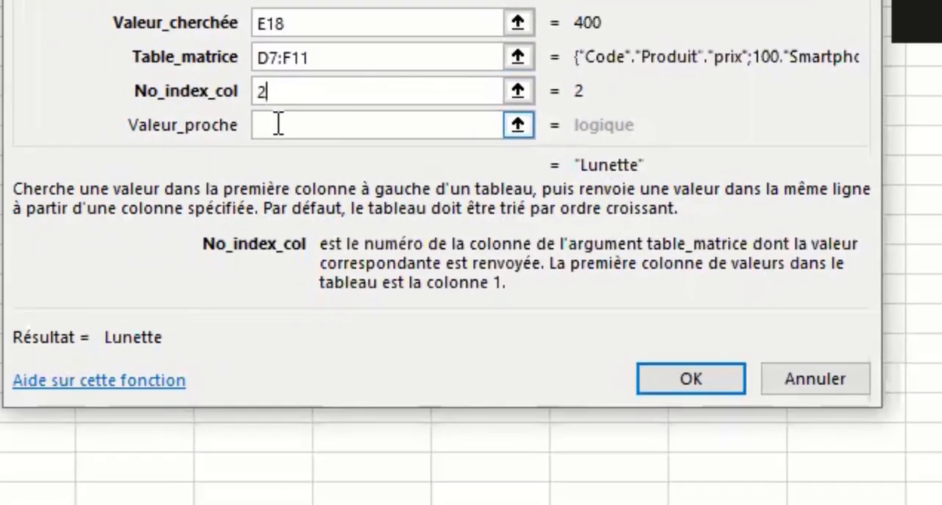
{"action": "left_click", "coordinate": [162, 128]}
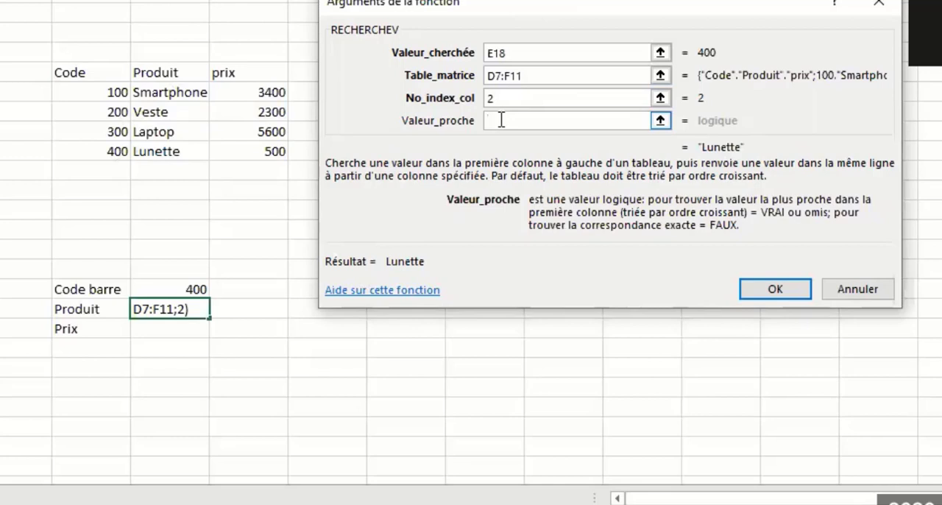
{"action": "type", "text": "FAUX"}
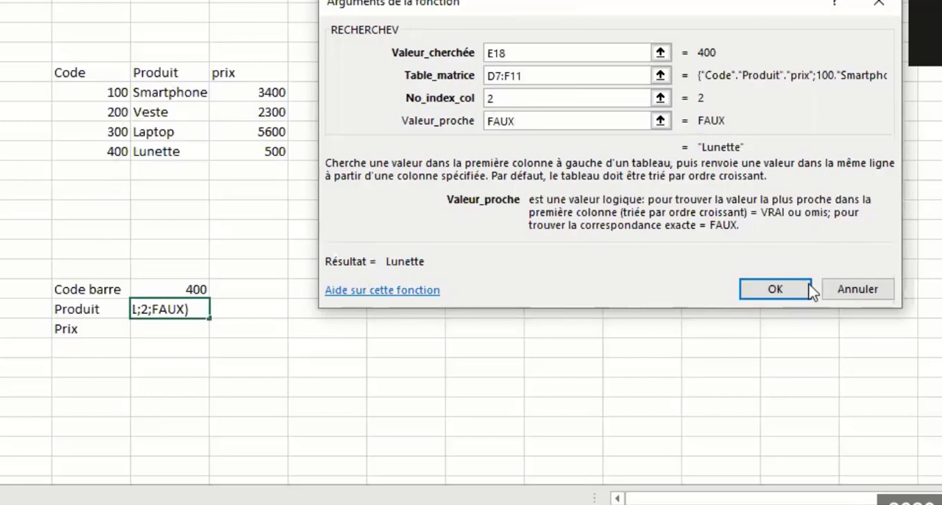
{"action": "left_click", "coordinate": [787, 287]}
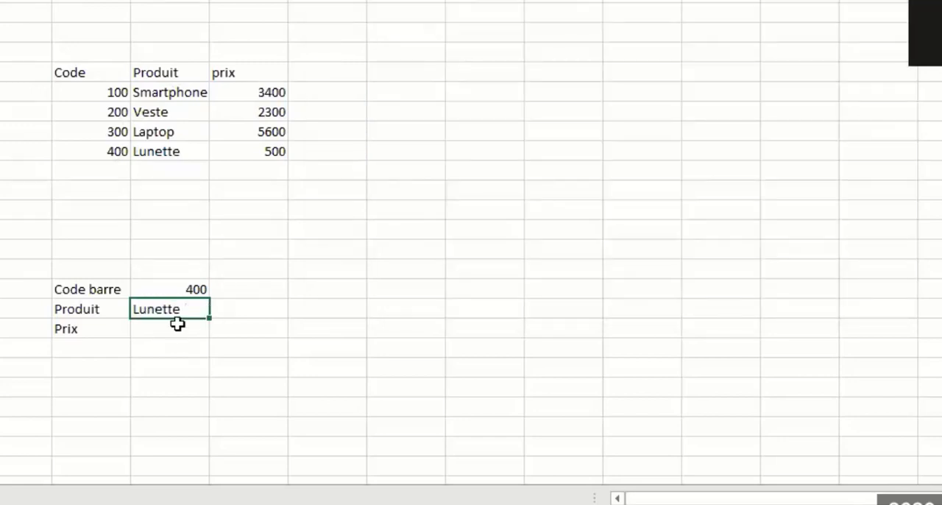
Test the product lookup by changing the Code barre value to 300.
{"action": "left_click", "coordinate": [270, 324]}
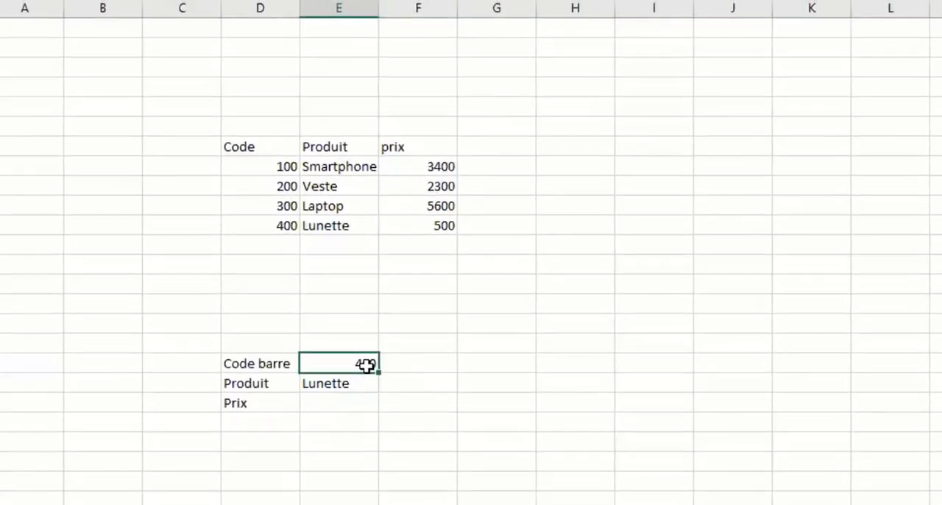
{"action": "type", "text": "300"}
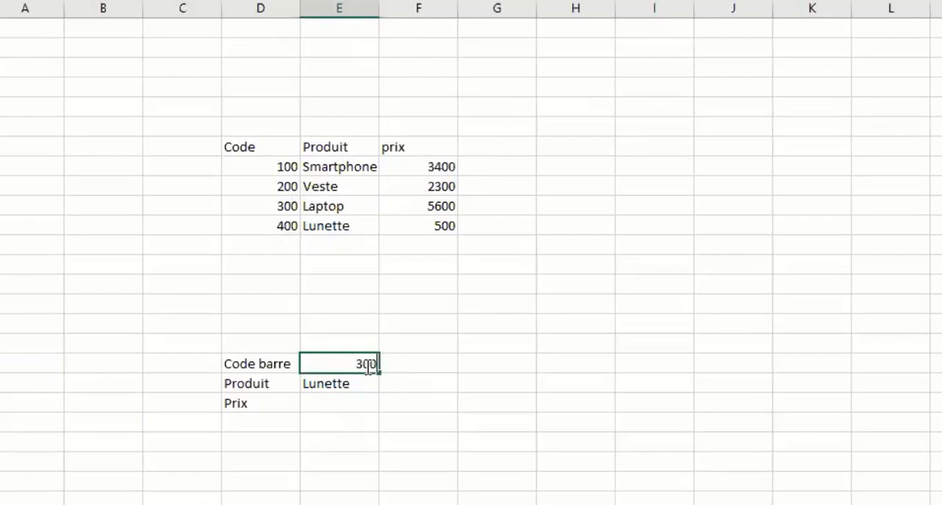
{"action": "key", "text": "Return"}
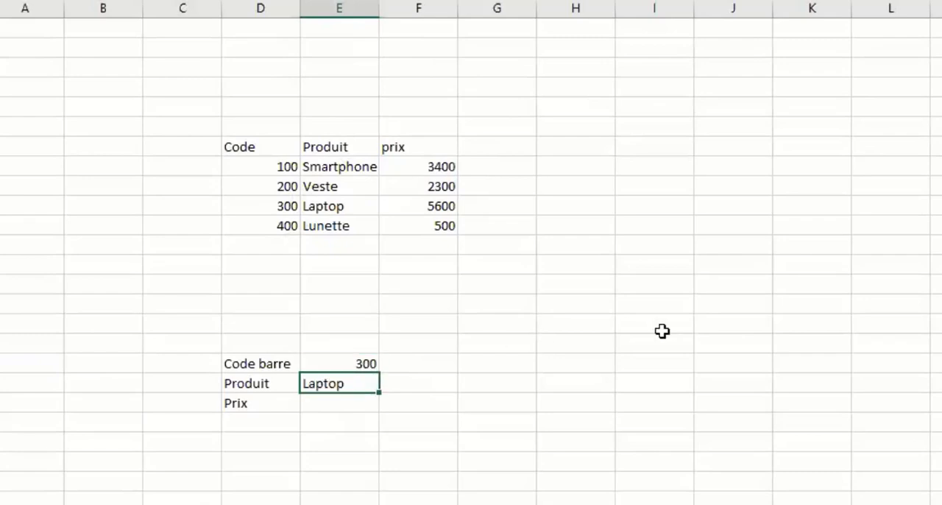
Test the product lookup by changing the Code barre value to 200 and to 100.
{"action": "left_click", "coordinate": [363, 359]}
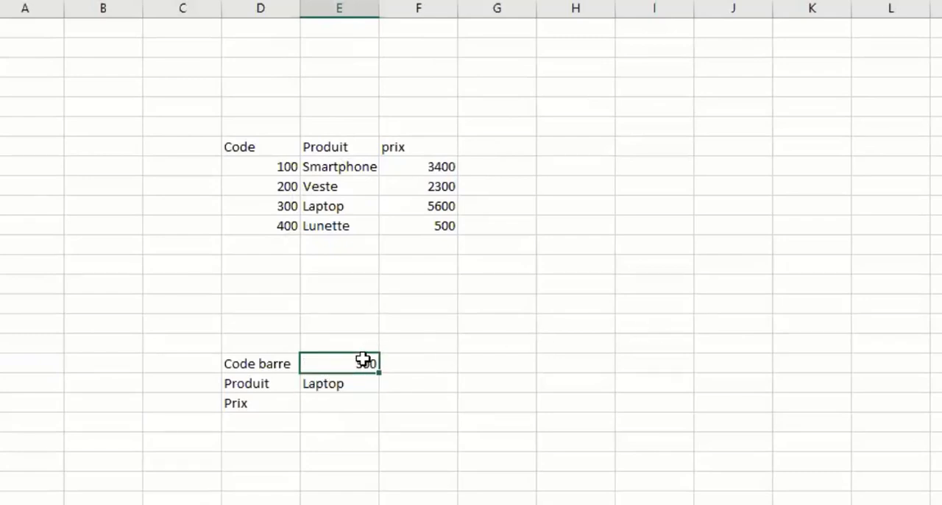
{"action": "type", "text": "200"}
{"action": "key", "text": "Return"}
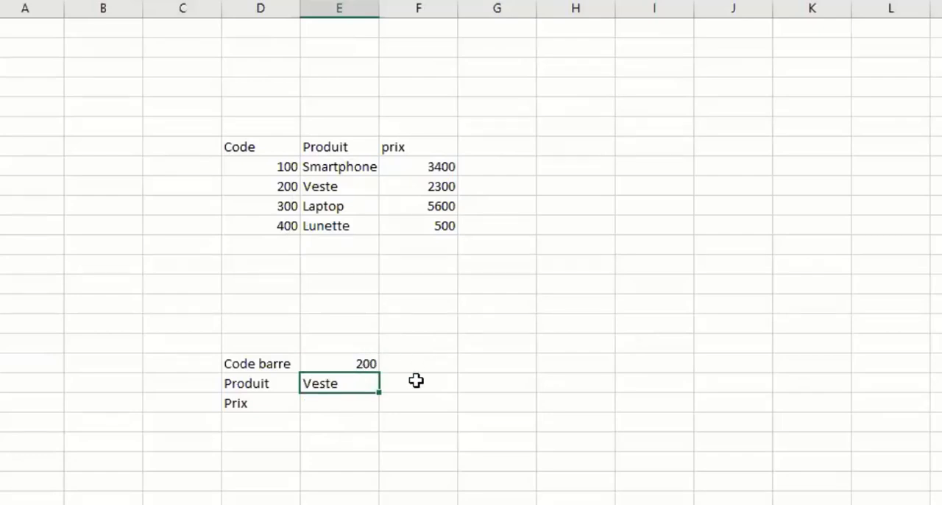
{"action": "left_click", "coordinate": [361, 360]}
{"action": "type", "text": "10"}
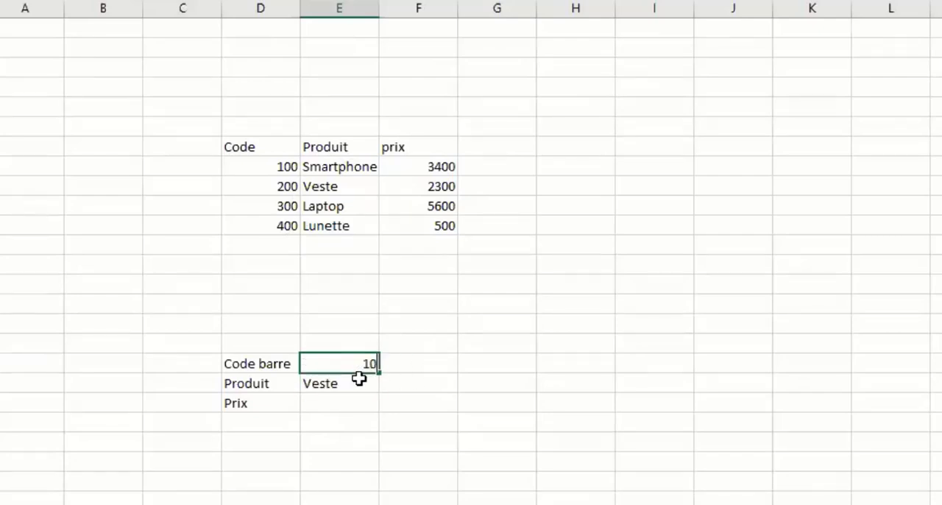
{"action": "type", "text": "0"}
{"action": "key", "text": "Return"}
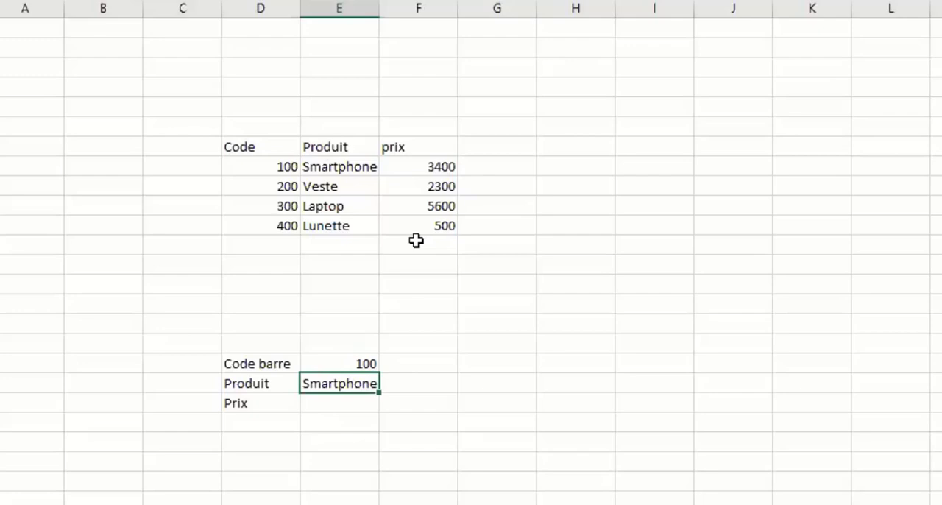
Start a RECHERCHEV formula in the Prix cell with barcode cell E18 as the lookup value and D7:F11 as the table.
{"action": "left_click", "coordinate": [349, 405]}
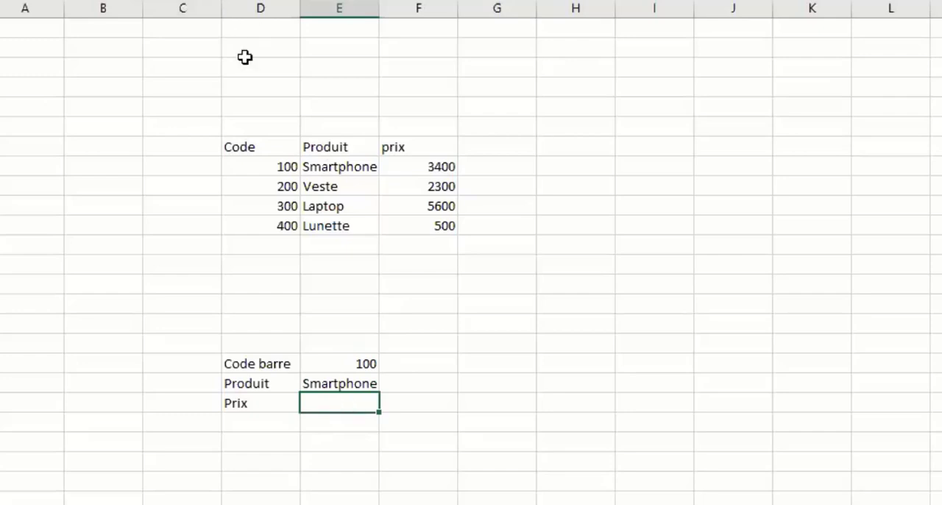
{"action": "type", "text": "=recherche"}
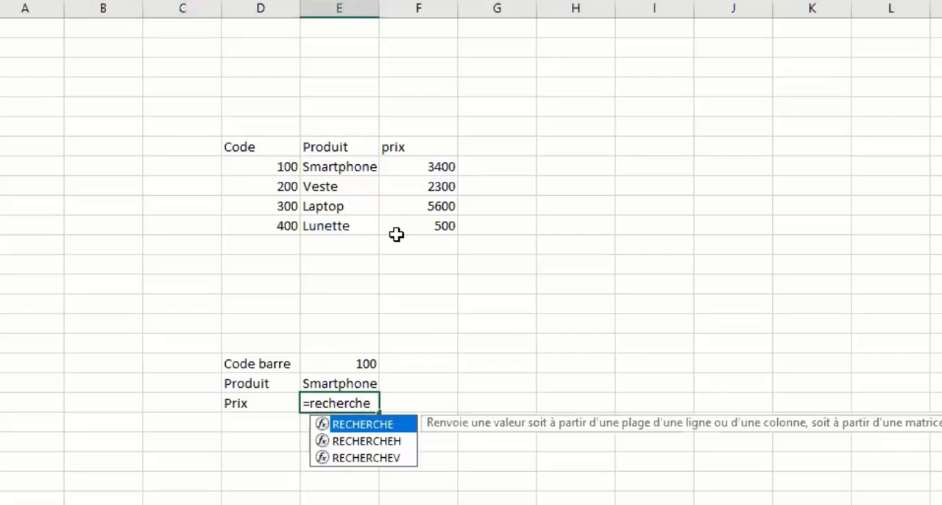
{"action": "type", "text": "v("}
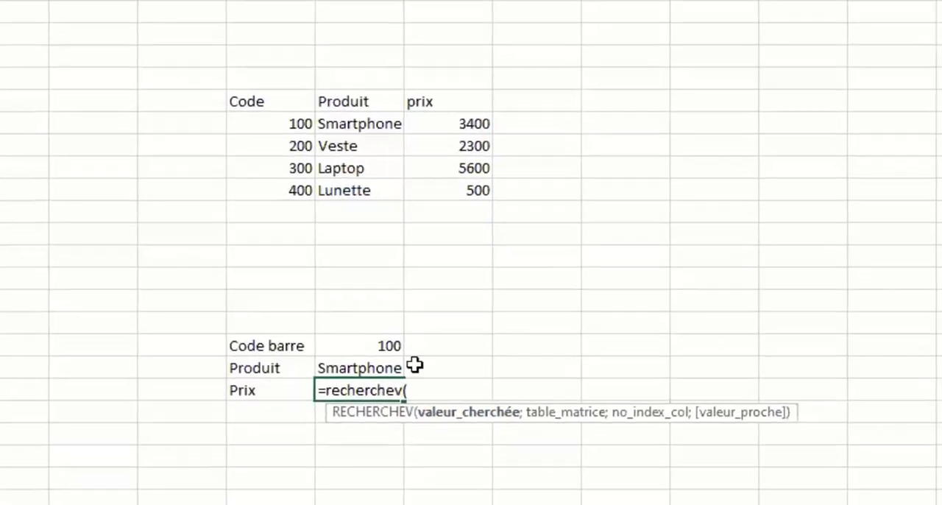
{"action": "left_click", "coordinate": [407, 325]}
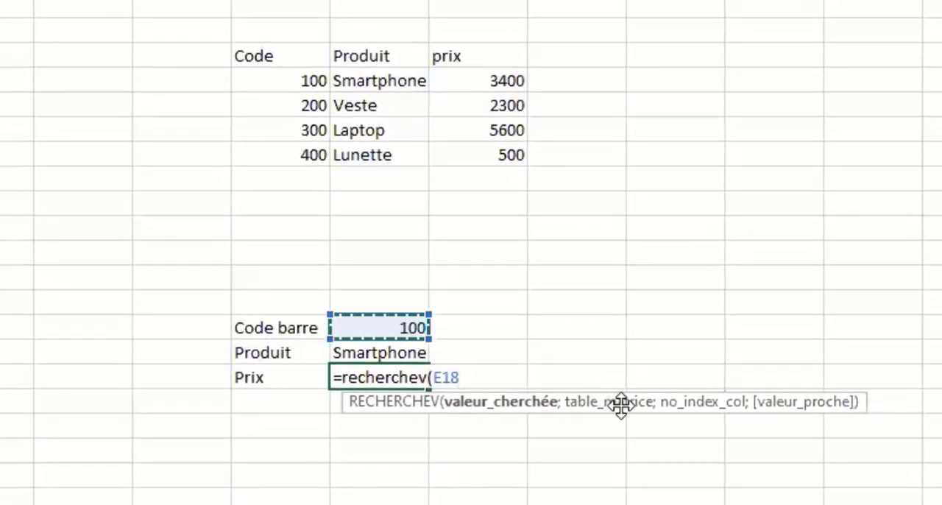
{"action": "type", "text": ";"}
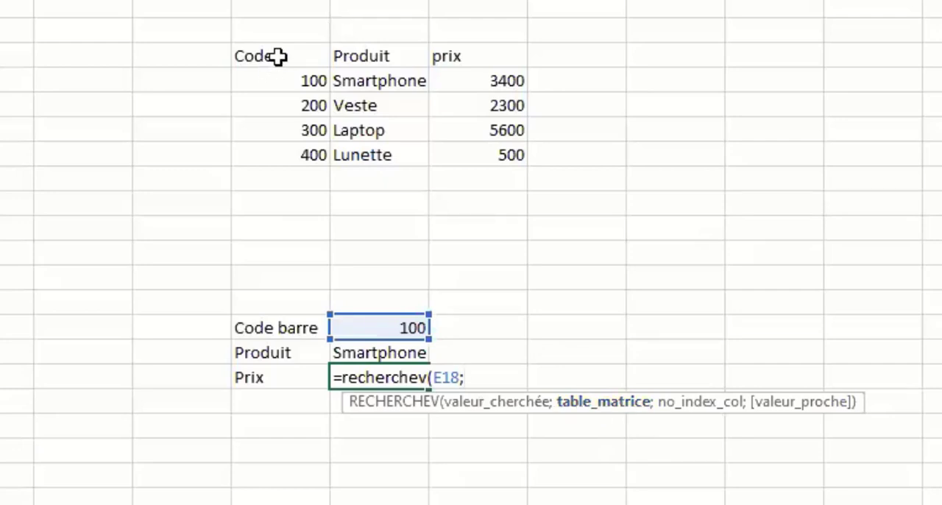
{"action": "left_click", "coordinate": [277, 59]}
{"action": "left_click_drag", "start_coordinate": [339, 66], "coordinate": [516, 156]}
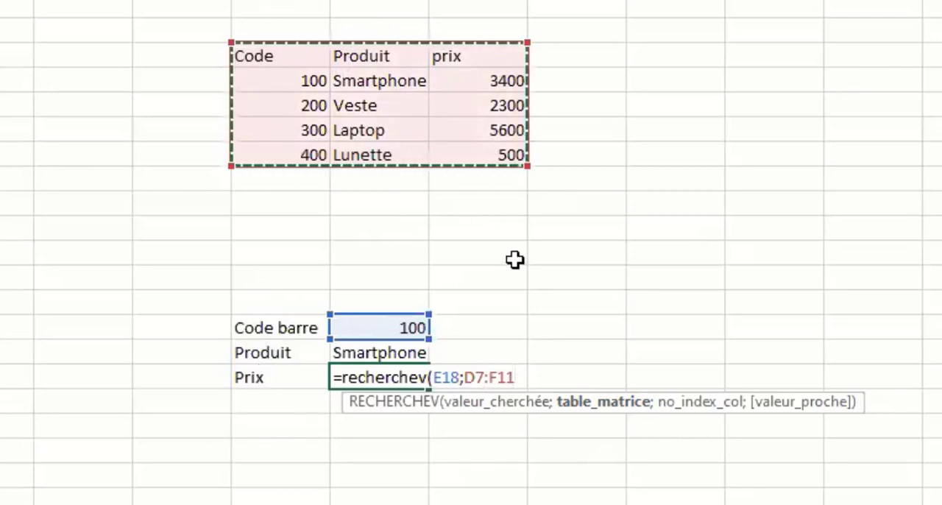
{"action": "type", "text": ","}
{"action": "key", "text": "BackSpace"}
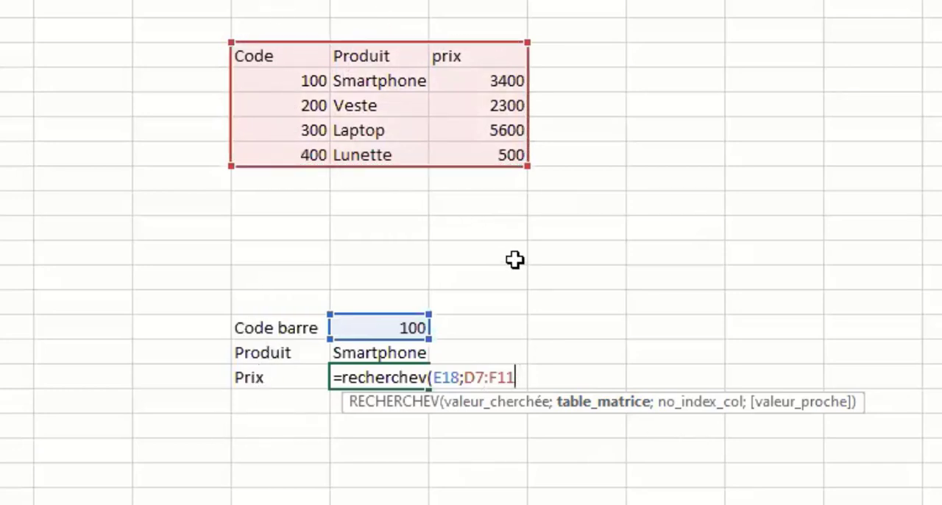
Complete the Prix formula with column index 3 and FAUX for an exact match.
{"action": "type", "text": ";3"}
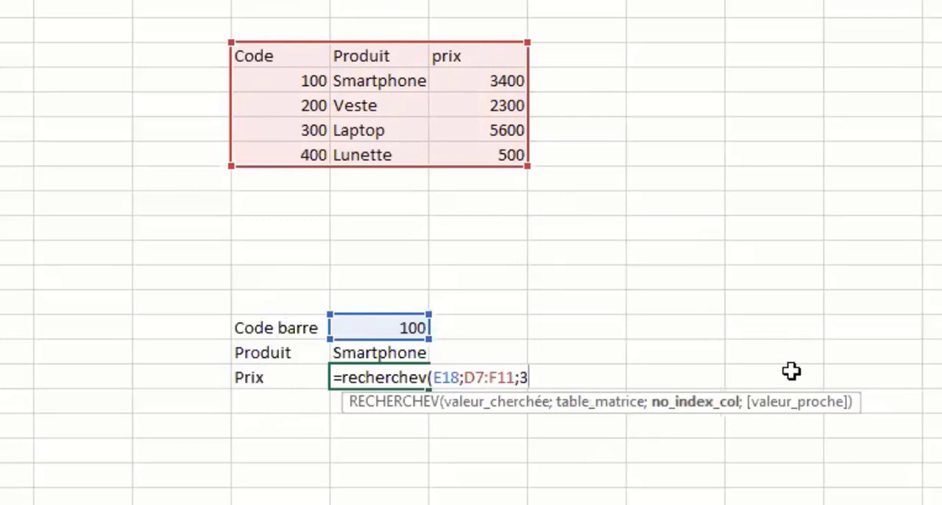
{"action": "type", "text": ";"}
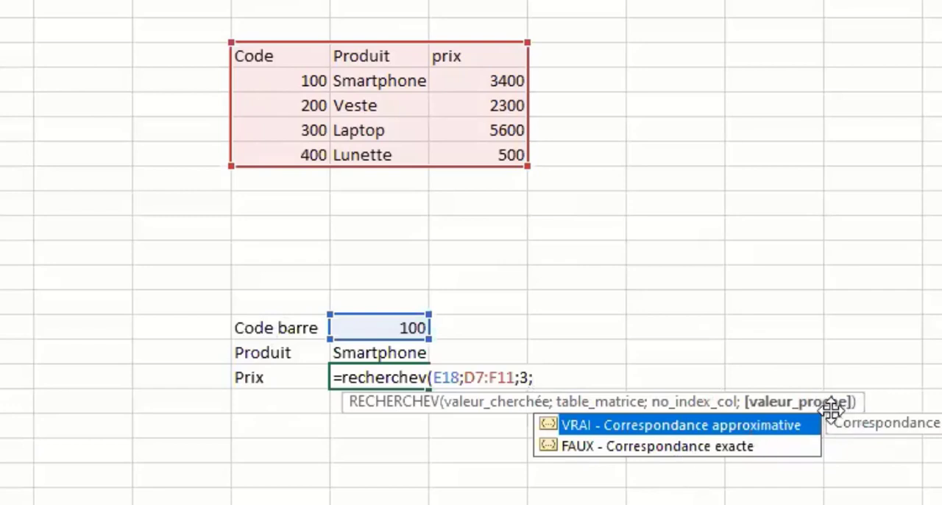
{"action": "double_click", "coordinate": [679, 450]}
{"action": "type", "text": ")"}
{"action": "key", "text": "Return"}
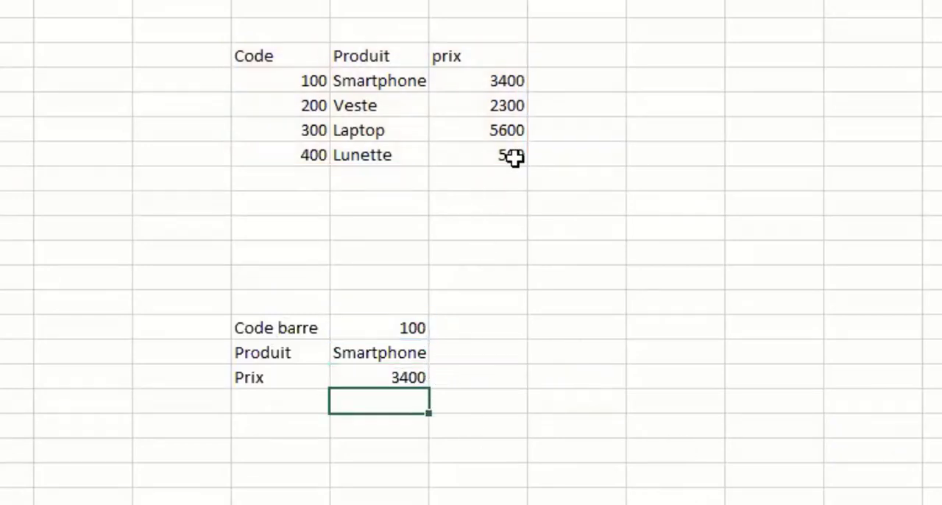
Test both the product and price lookups by setting the Code barre value to 200.
{"action": "left_click", "coordinate": [412, 328]}
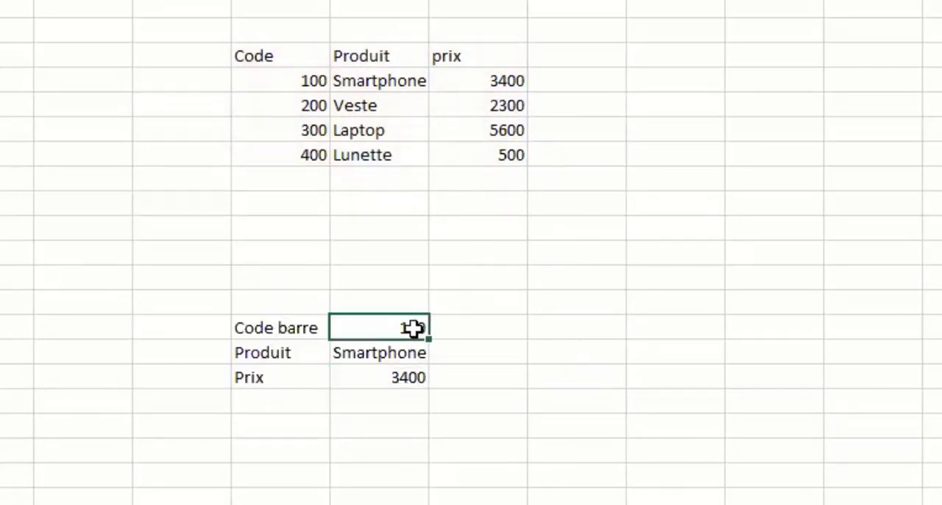
{"action": "type", "text": "200"}
{"action": "key", "text": "Return"}
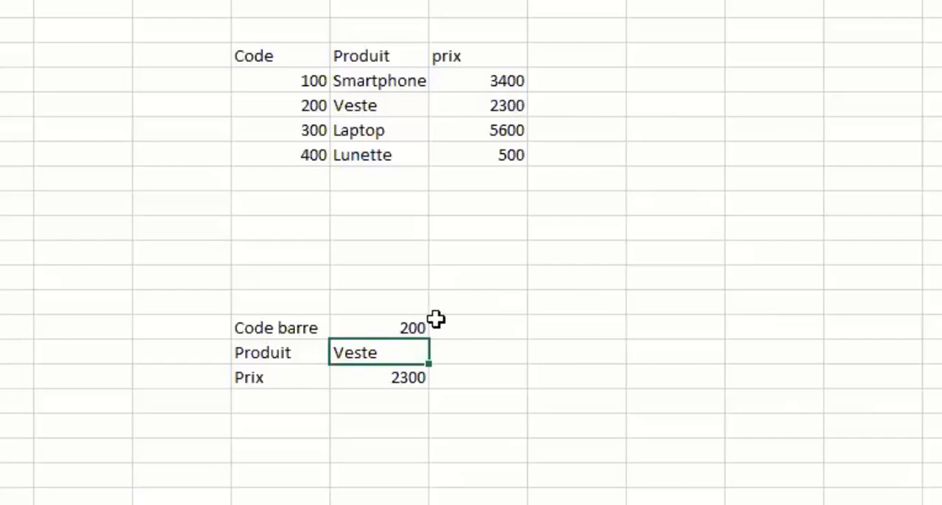
Review the Prix formula in its cell and in the function arguments dialog, leaving without changes.
{"action": "key", "text": "Up"}
{"action": "left_click", "coordinate": [398, 377]}
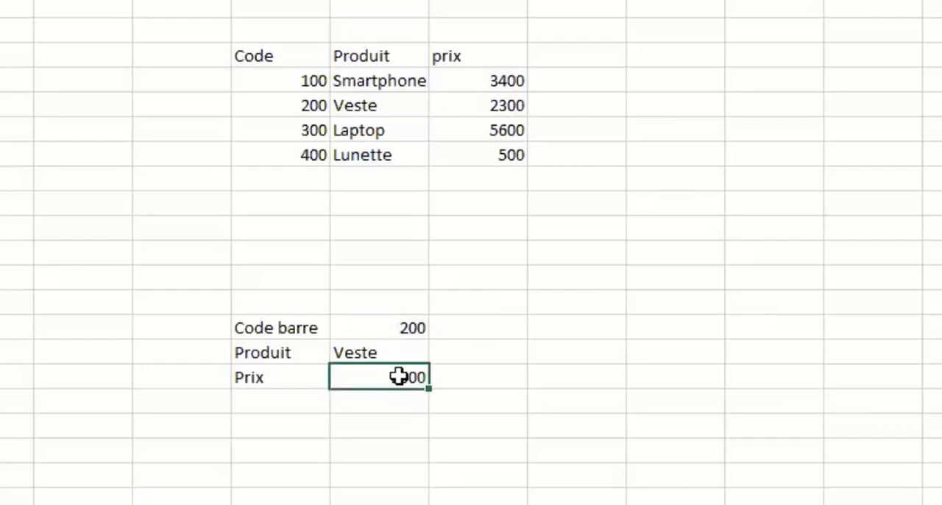
{"action": "key", "text": "F2"}
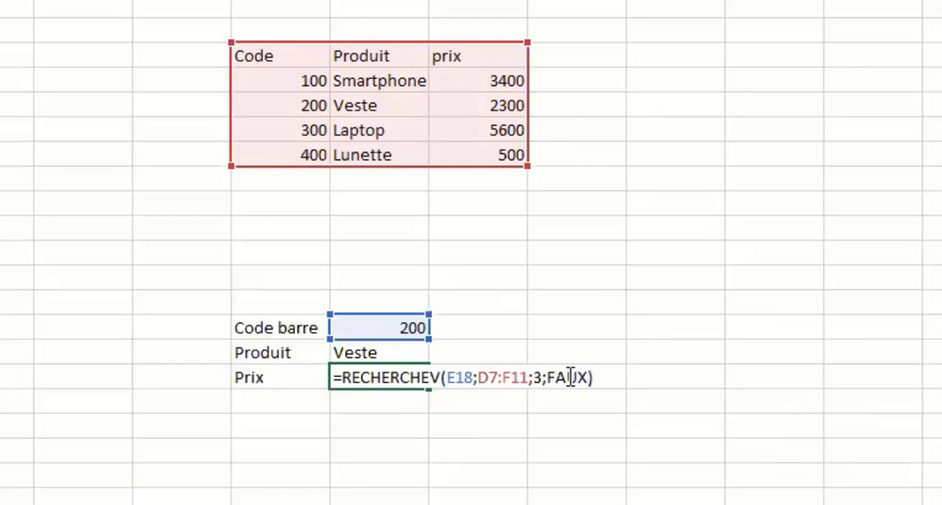
{"action": "left_click", "coordinate": [570, 377]}
{"action": "key", "text": "Escape"}
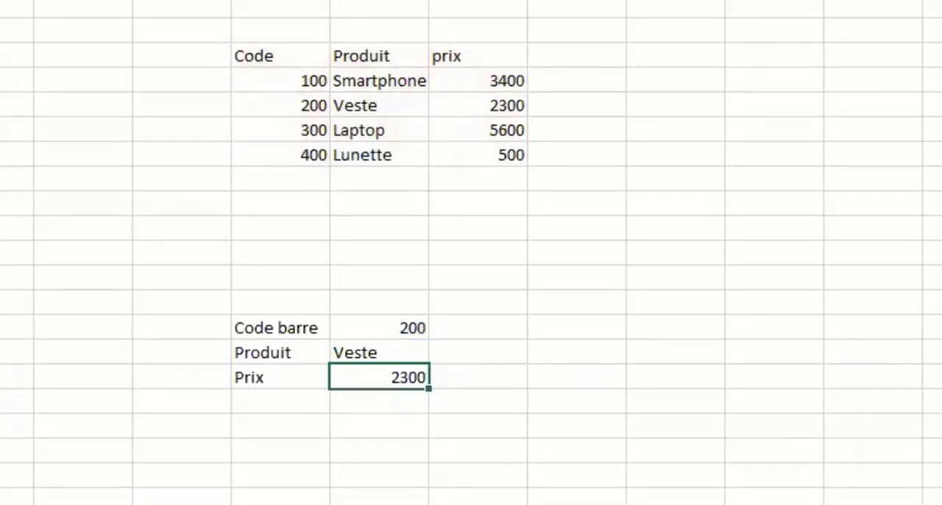
{"action": "key", "text": "shift+F3"}
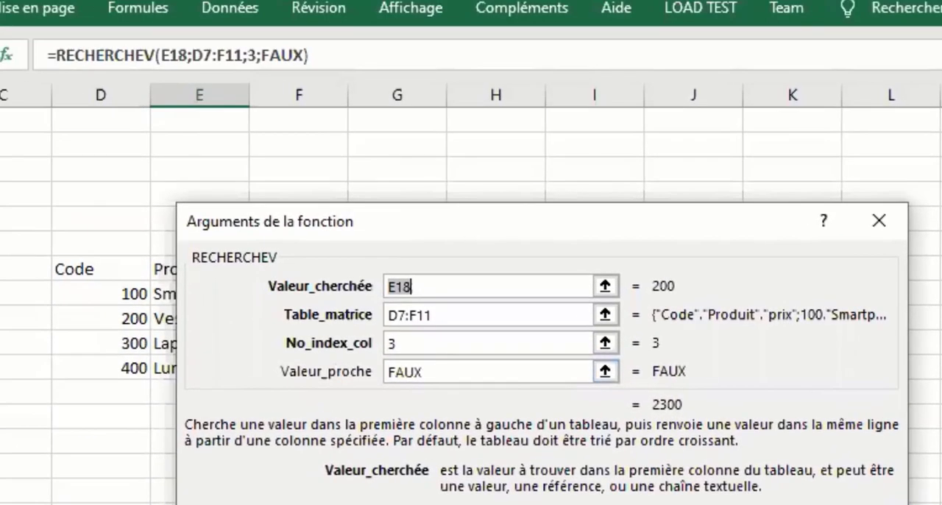
{"action": "key", "text": "Escape"}
Remove the FAUX argument from the Prix formula so it reads =RECHERCHEV(E18;D7:F11;3).
{"action": "left_click", "coordinate": [294, 56]}
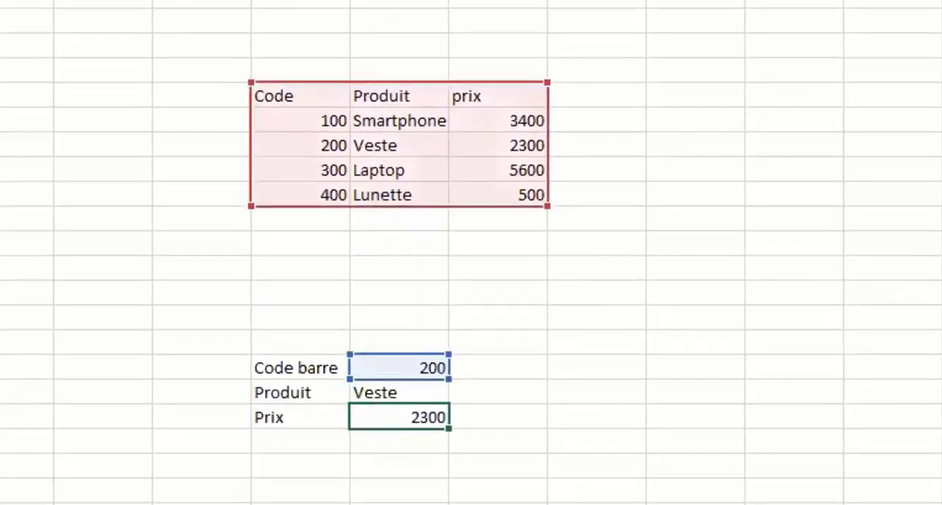
{"action": "key", "text": "BackSpace"}
{"action": "key", "text": "BackSpace"}
{"action": "key", "text": "BackSpace"}
{"action": "key", "text": "BackSpace"}
{"action": "key", "text": "BackSpace"}
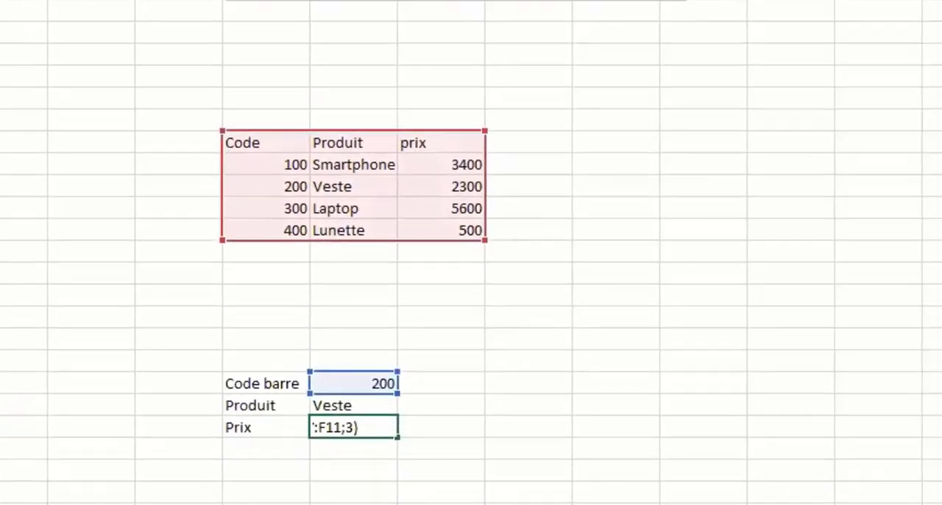
{"action": "key", "text": "Return"}
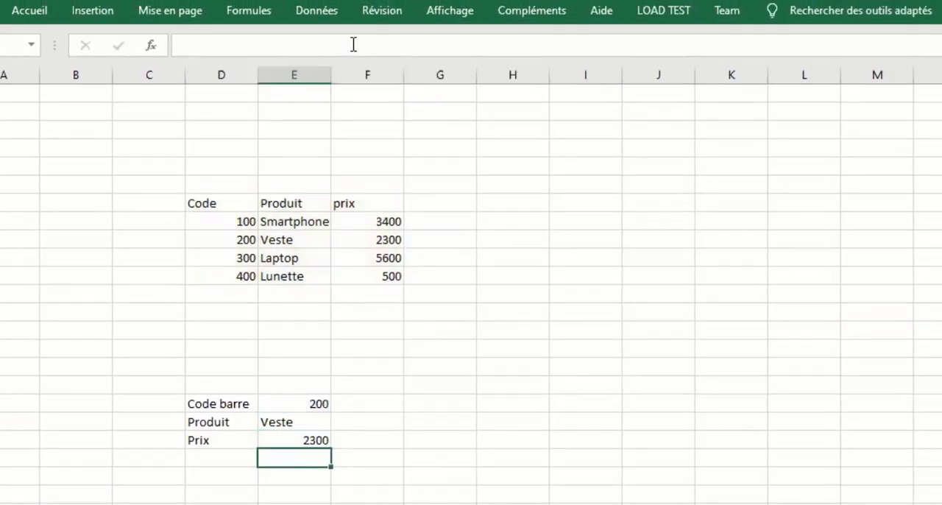
Test the lookups with a barcode missing from the table by setting Code barre to 201.
{"action": "left_click", "coordinate": [311, 403]}
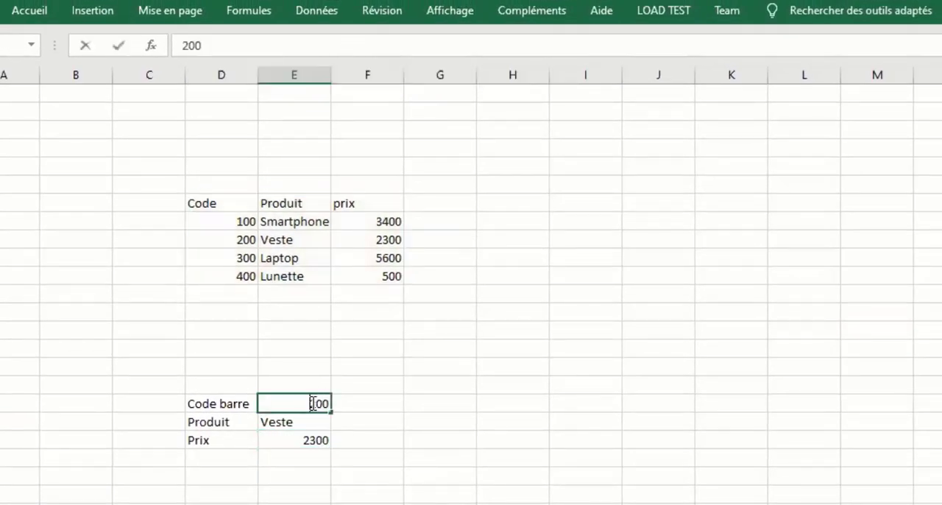
{"action": "type", "text": "201"}
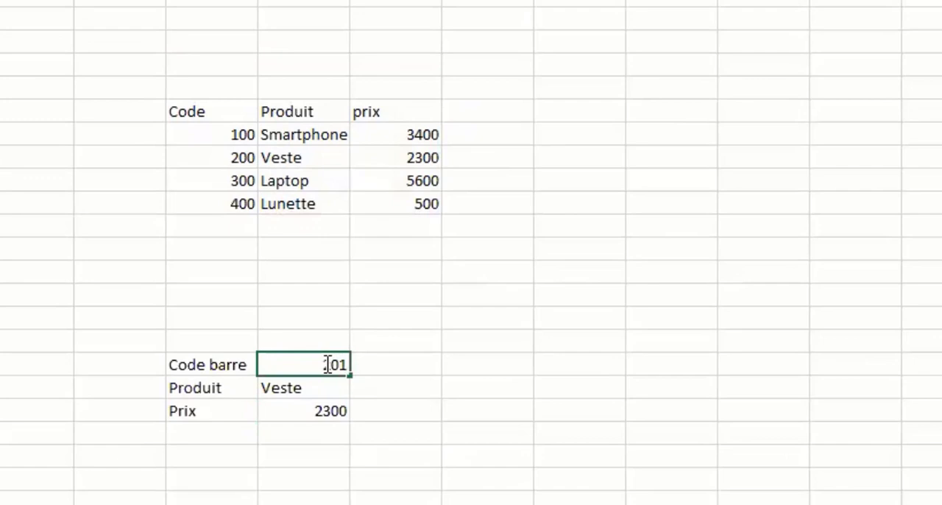
{"action": "key", "text": "Return"}
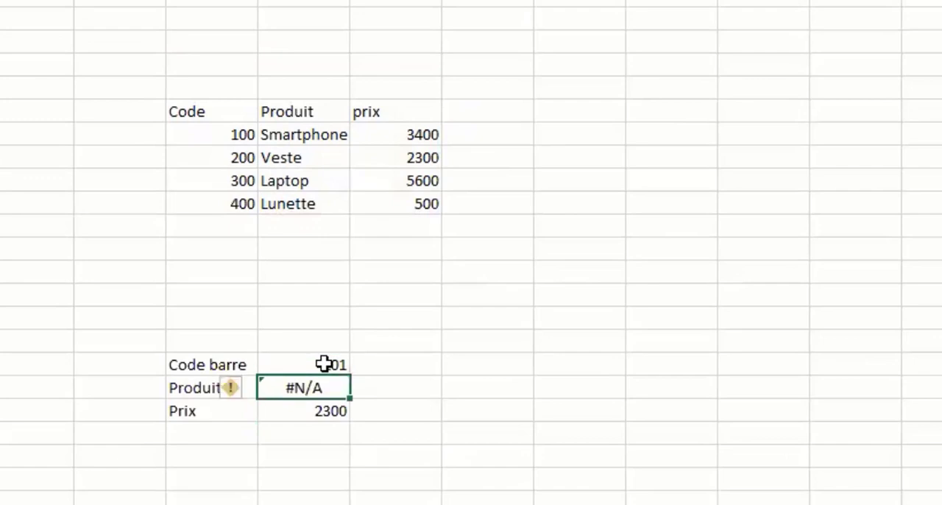
Remove the FAUX argument from the Produit formula so that it uses approximate matching.
{"action": "left_click", "coordinate": [343, 416]}
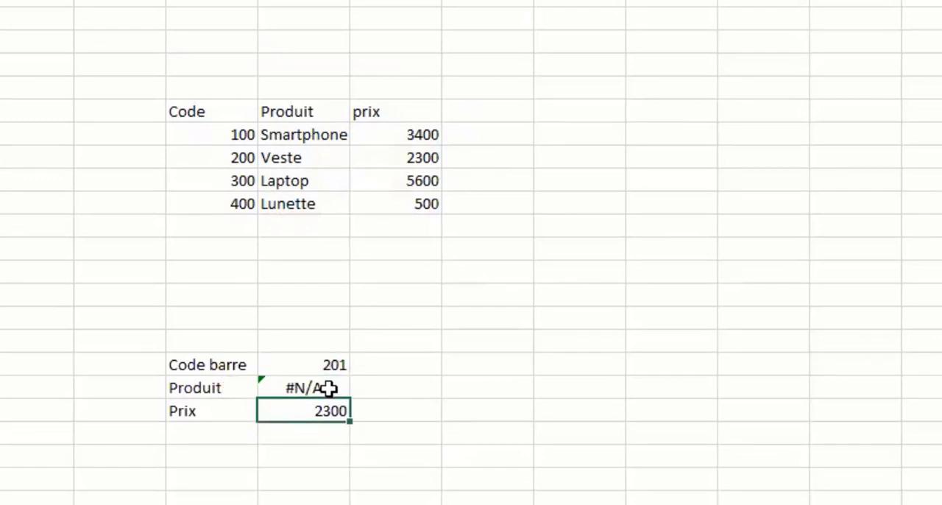
{"action": "left_click", "coordinate": [326, 387]}
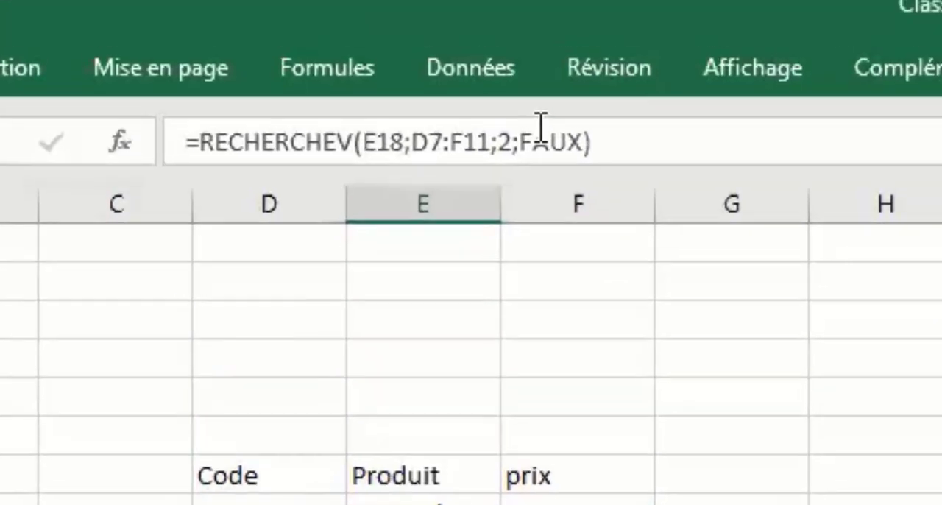
{"action": "left_click", "coordinate": [541, 133]}
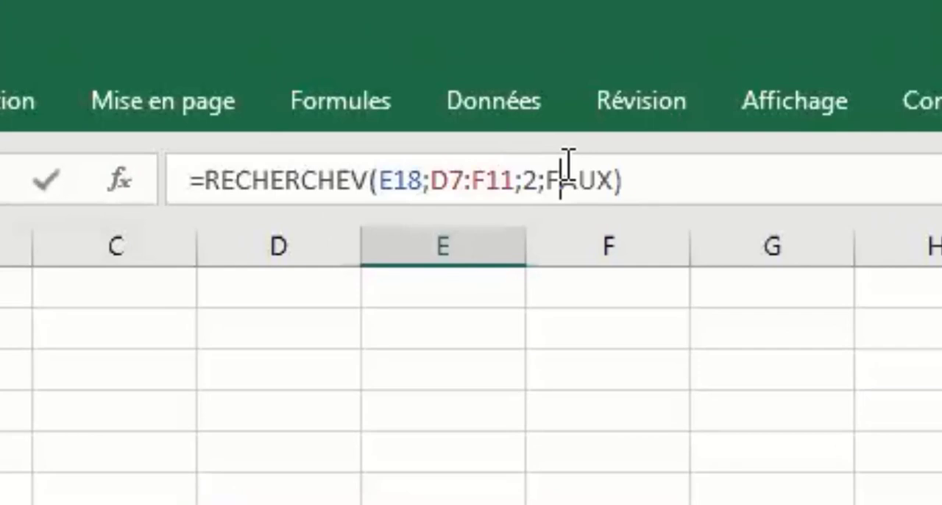
{"action": "key", "text": "BackSpace"}
{"action": "key", "text": "BackSpace"}
{"action": "key", "text": "Delete"}
{"action": "key", "text": "Delete"}
{"action": "key", "text": "Delete"}
{"action": "key", "text": "Return"}
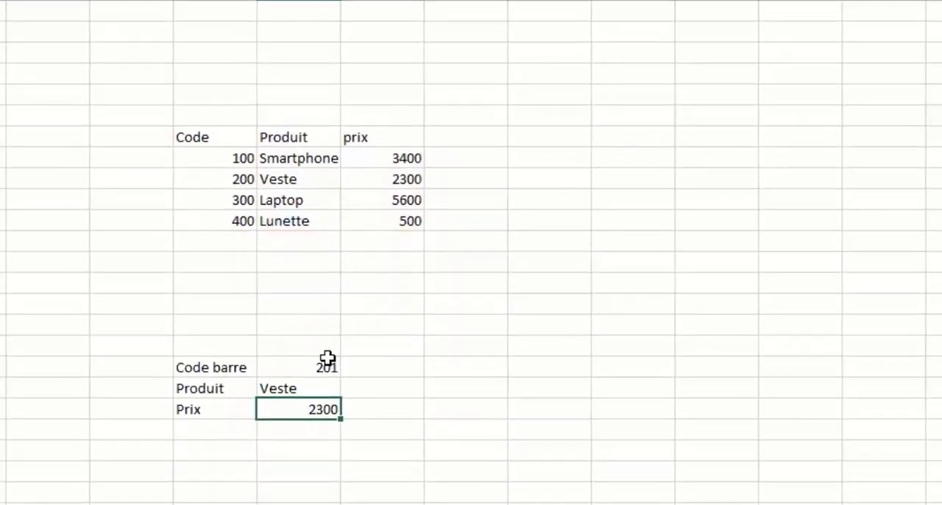
Test the approximate lookups by setting the Code barre value to 210 and to 99.
{"action": "left_click", "coordinate": [328, 360]}
{"action": "type", "text": "210"}
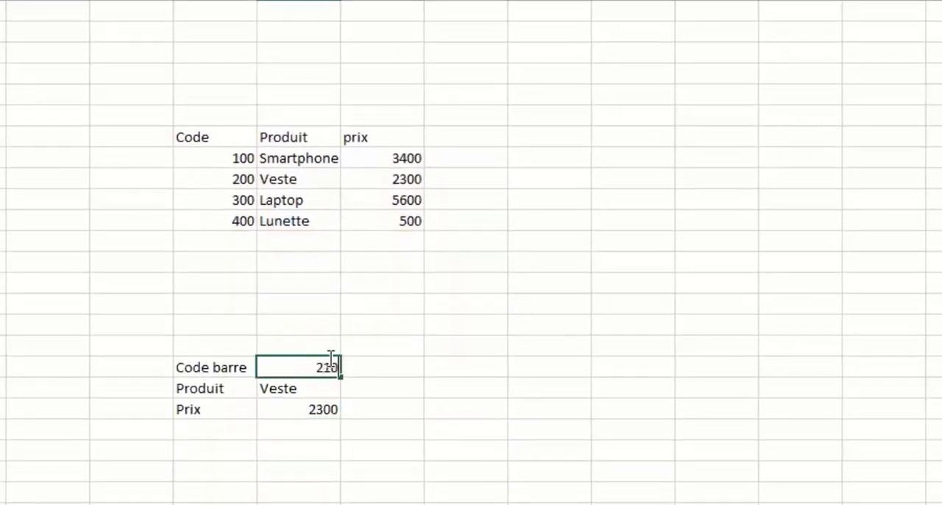
{"action": "key", "text": "Return"}
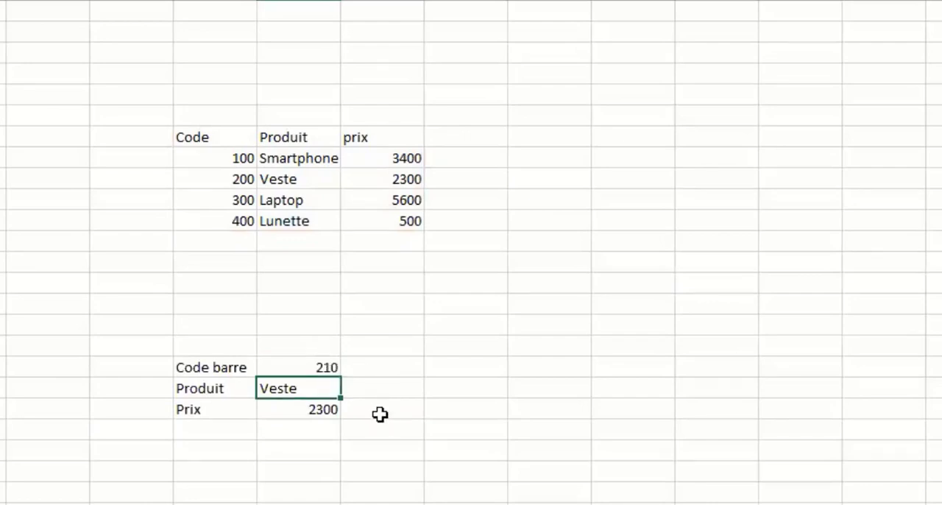
{"action": "left_click", "coordinate": [322, 368]}
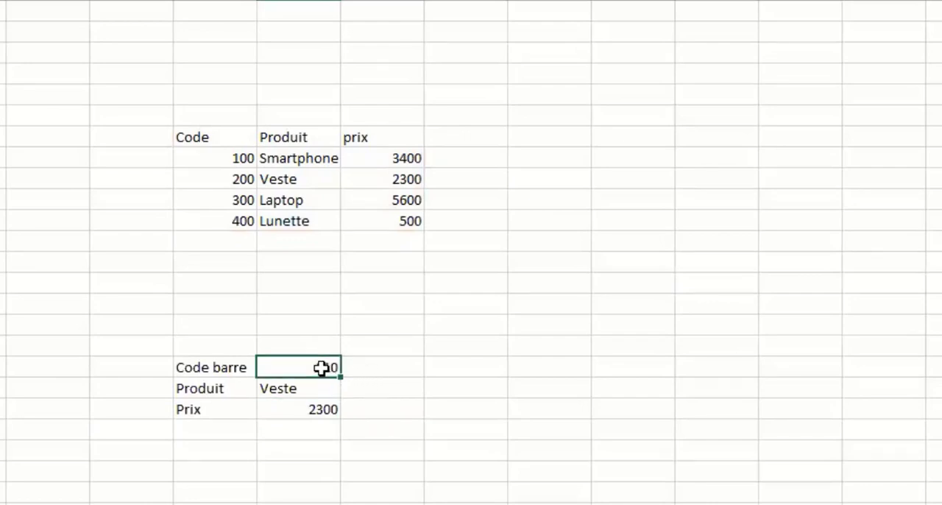
{"action": "type", "text": "99"}
{"action": "key", "text": "Return"}
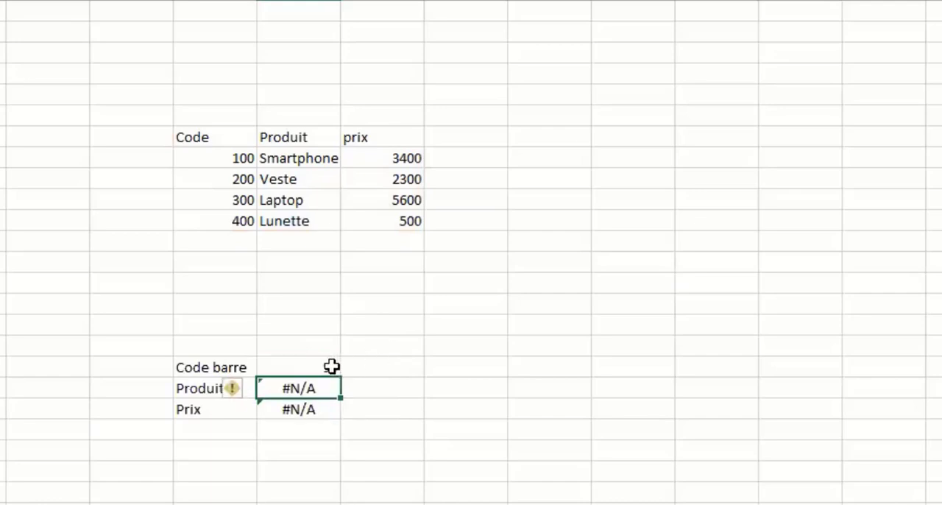
Set the Code barre value to 101 to test an approximate match just above the first code.
{"action": "left_click", "coordinate": [335, 367]}
{"action": "type", "text": "10"}
{"action": "type", "text": "1"}
{"action": "key", "text": "Return"}
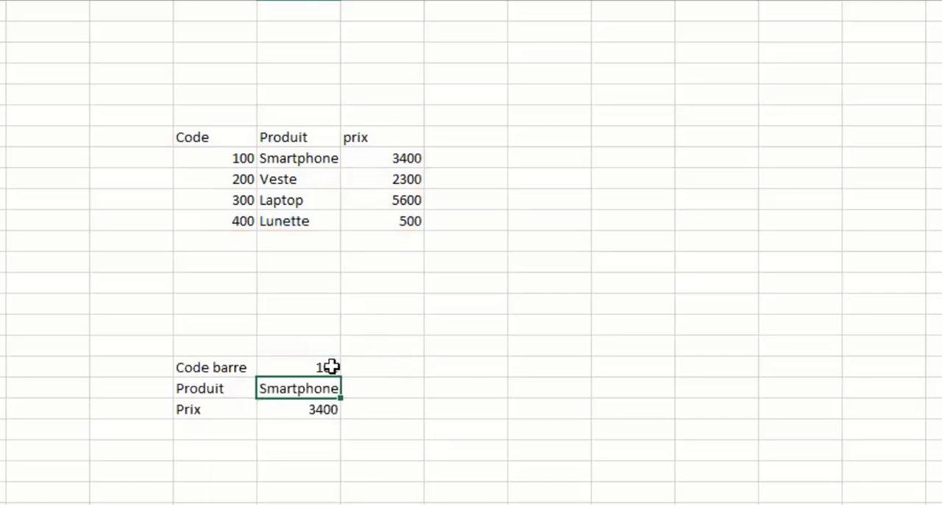